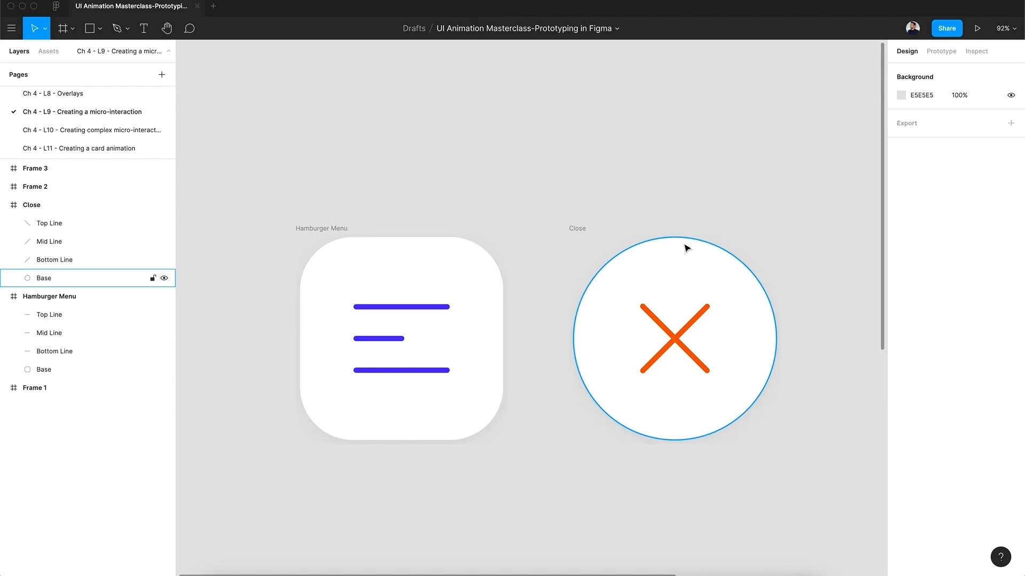
Inspect the properties of the Hamburger Menu and Close bases and the three lines that form the cross.
{"action": "left_click", "coordinate": [686, 247]}
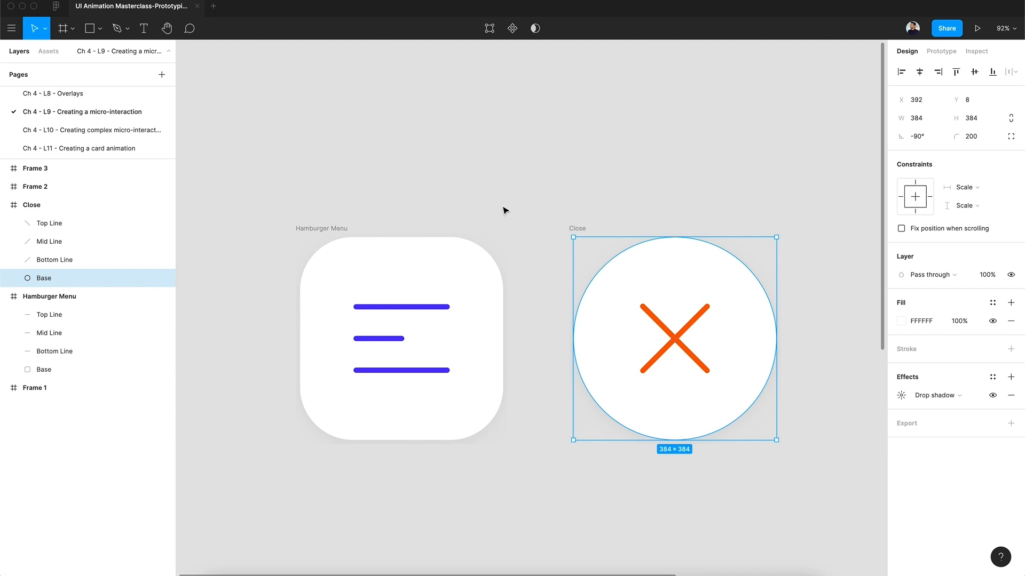
{"action": "left_click", "coordinate": [426, 262]}
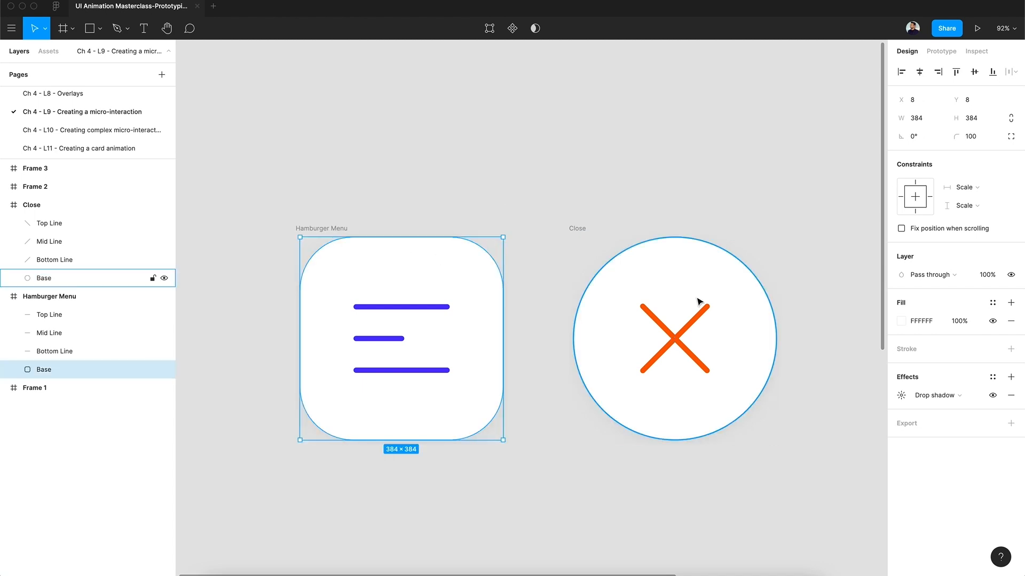
{"action": "left_click", "coordinate": [672, 336]}
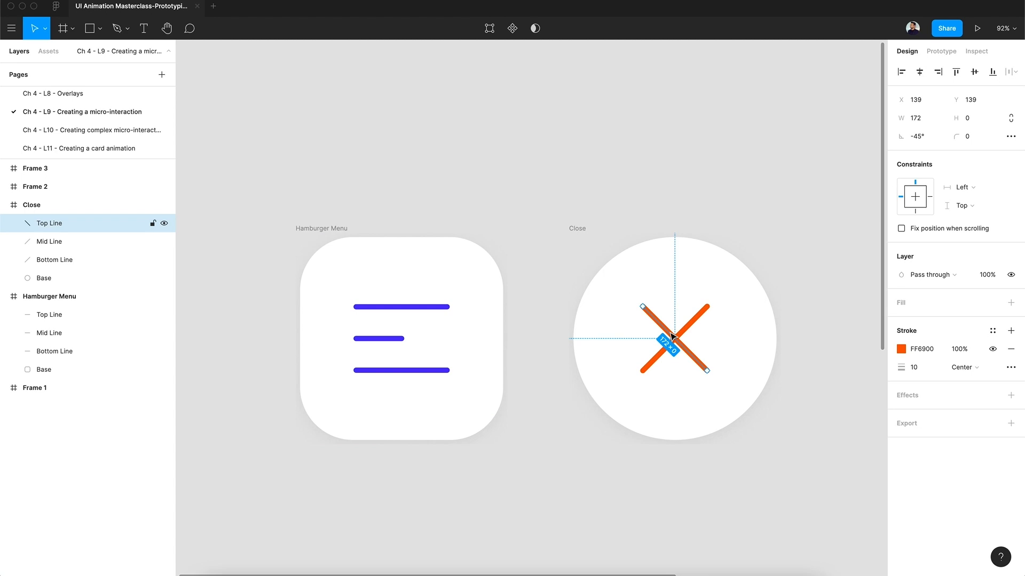
{"action": "left_click", "coordinate": [671, 345]}
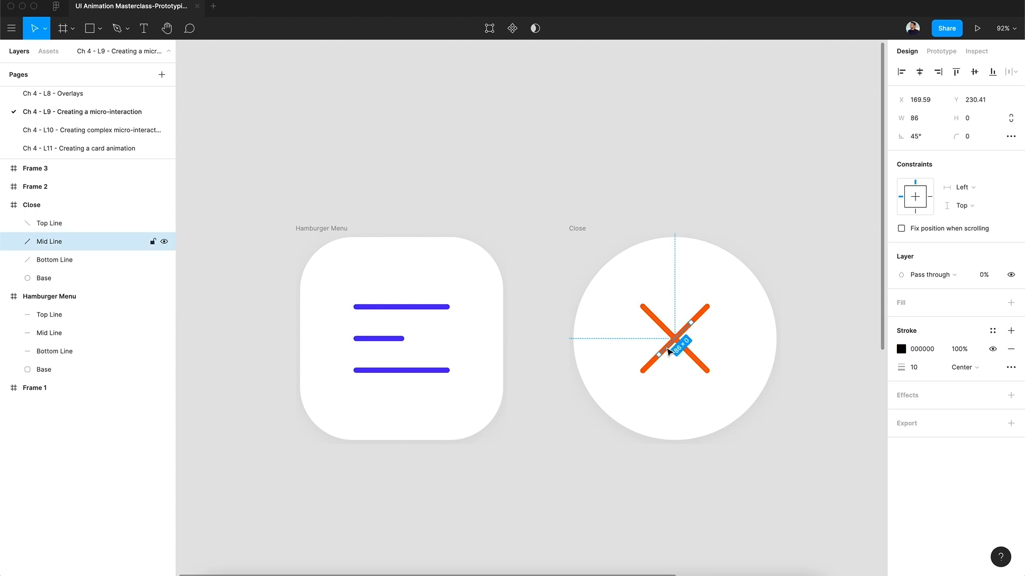
{"action": "left_click", "coordinate": [704, 316]}
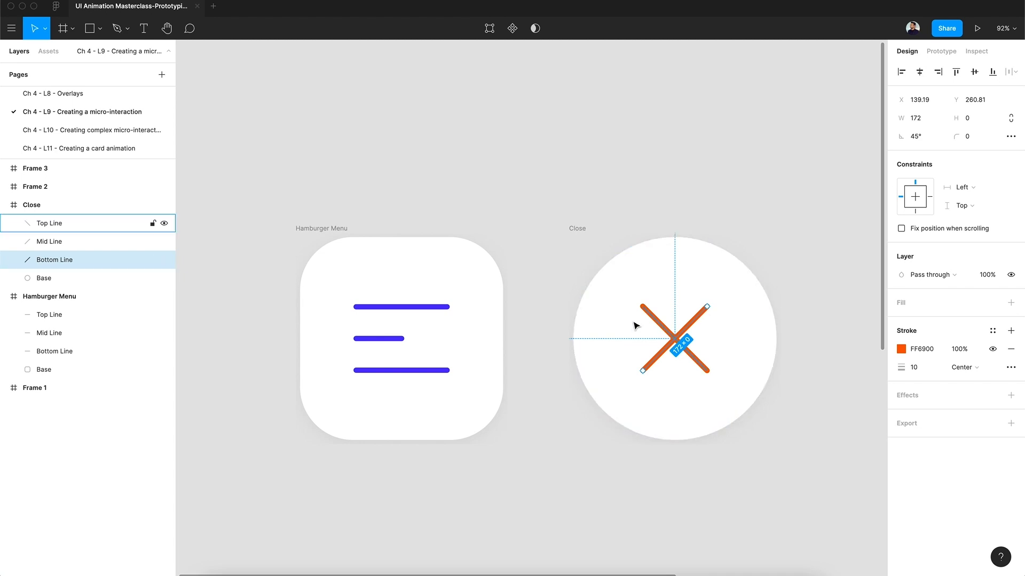
Duplicate the Hamburger Menu frame and rename the copy as Close.
{"action": "left_click", "coordinate": [296, 247]}
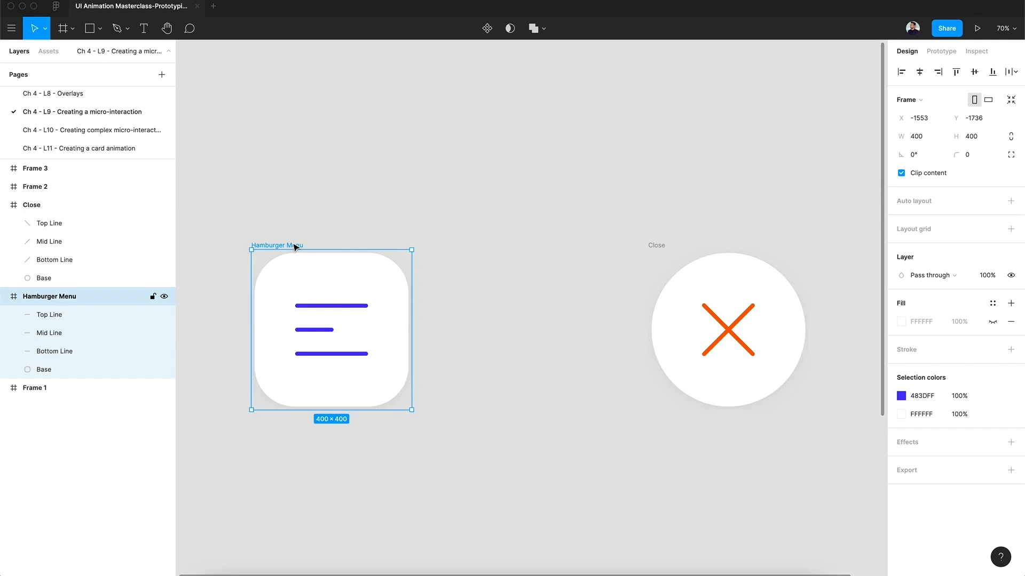
{"action": "key", "text": "super+d"}
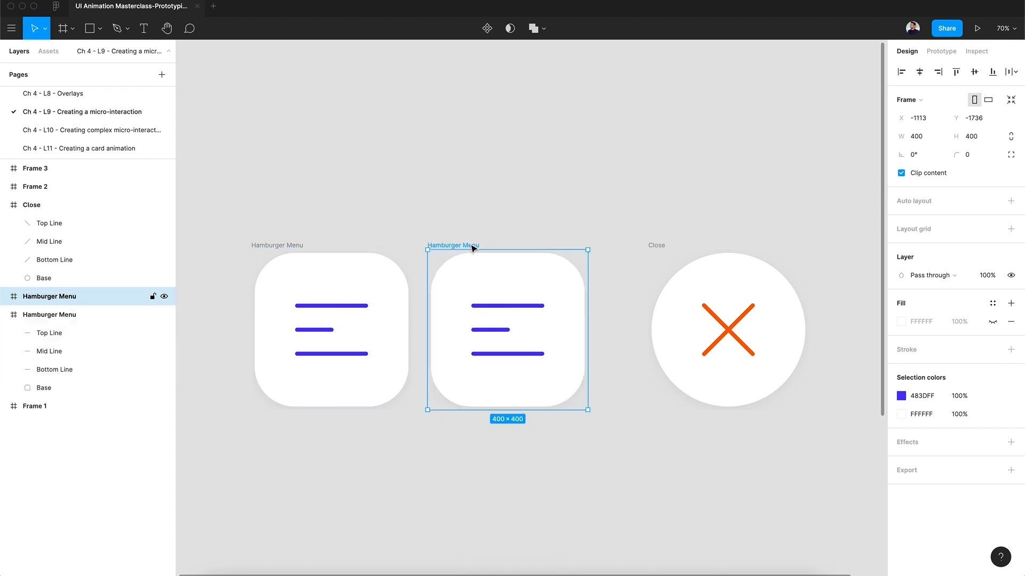
{"action": "double_click", "coordinate": [94, 296]}
{"action": "type", "text": "Close"}
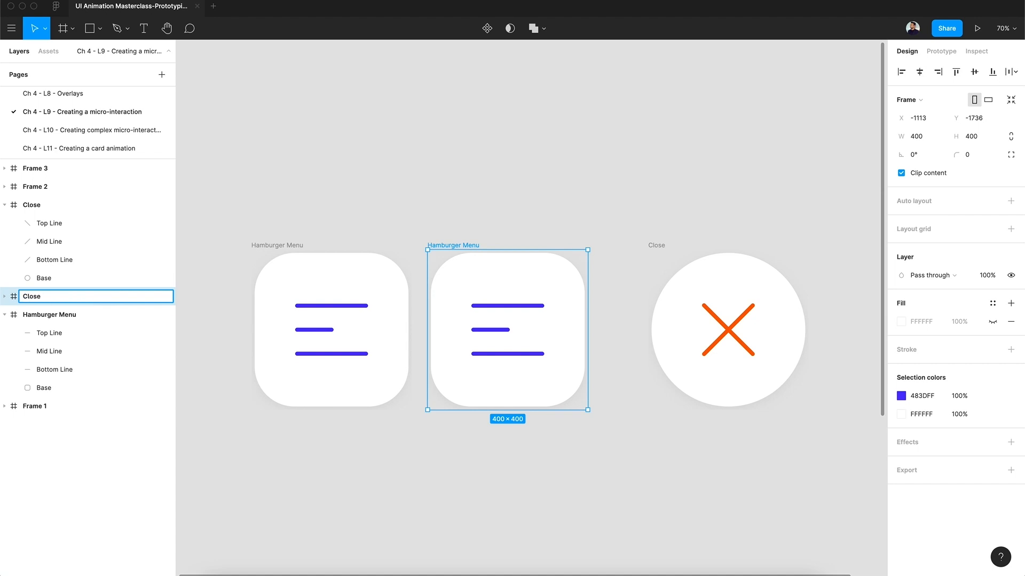
{"action": "key", "text": "Return"}
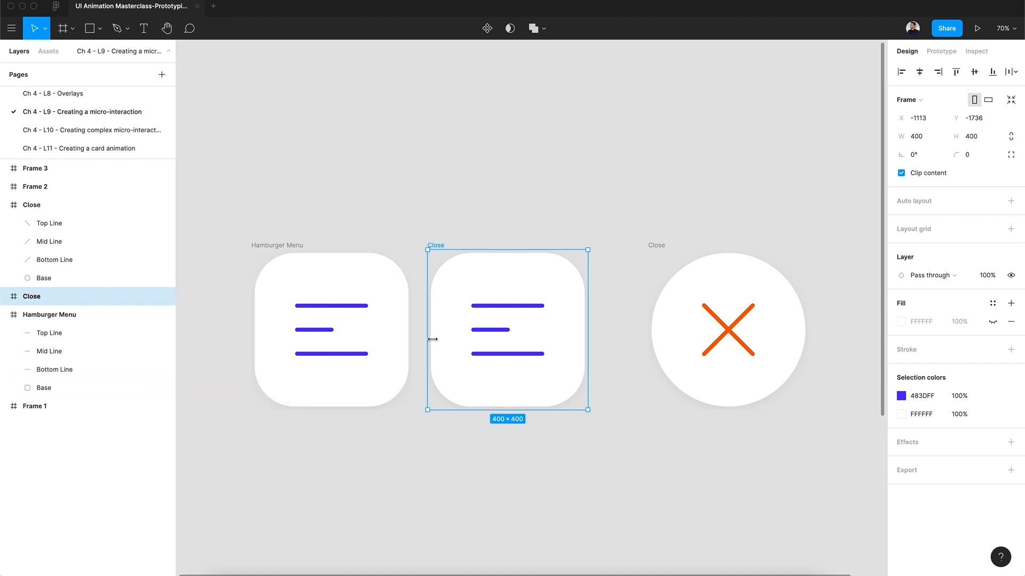
In the duplicated frame, centre the middle line at X 157 and move the top and bottom lines onto it at Y 200.
{"action": "left_click", "coordinate": [496, 331]}
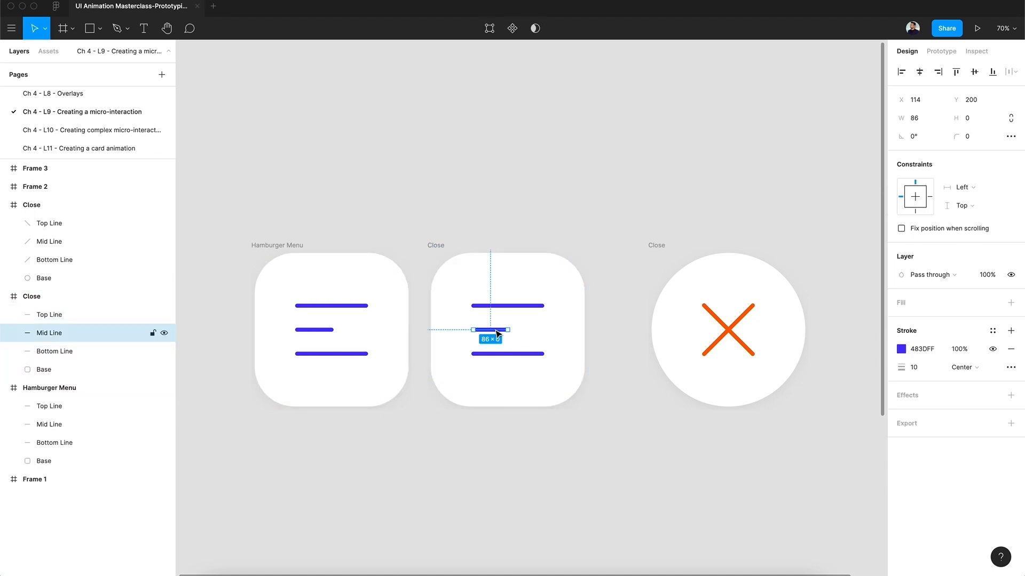
{"action": "left_click_drag", "start_coordinate": [496, 331], "coordinate": [514, 334]}
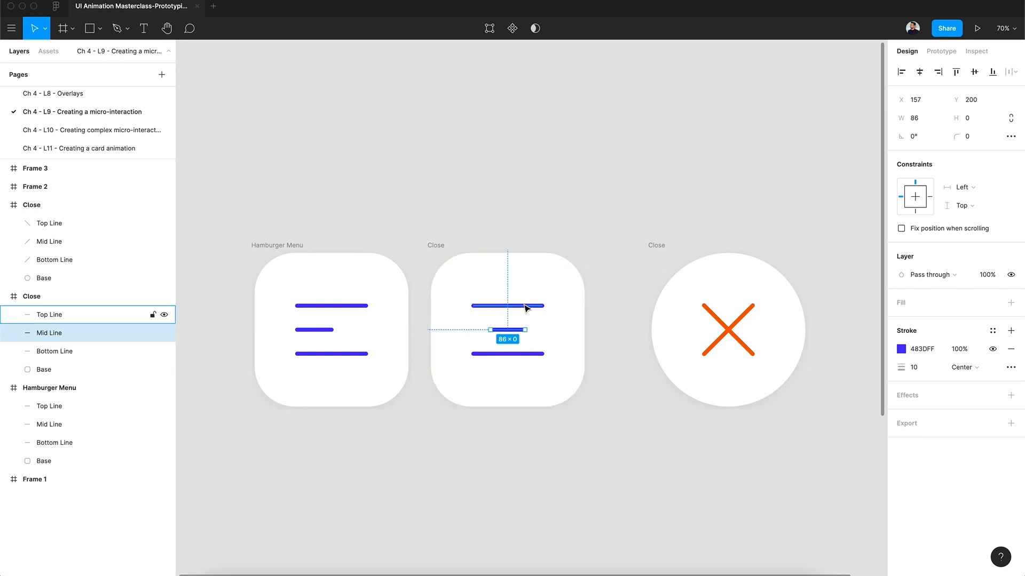
{"action": "left_click", "coordinate": [526, 307]}
{"action": "left_click_drag", "start_coordinate": [526, 308], "coordinate": [524, 338]}
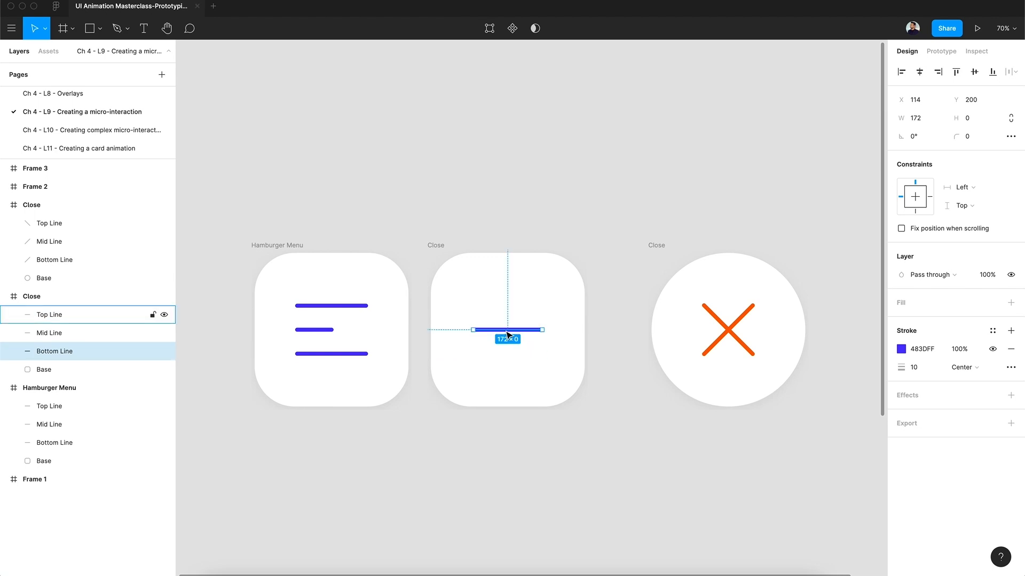
Rotate the duplicated frame's bottom line to 45° and its top line to -45°.
{"action": "left_click", "coordinate": [916, 136]}
{"action": "type", "text": "45"}
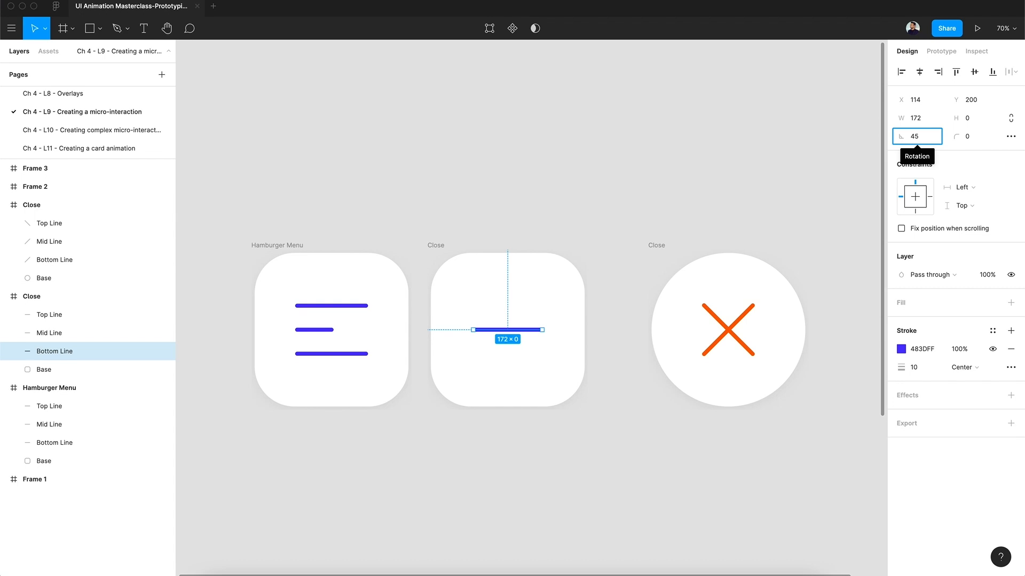
{"action": "key", "text": "Return"}
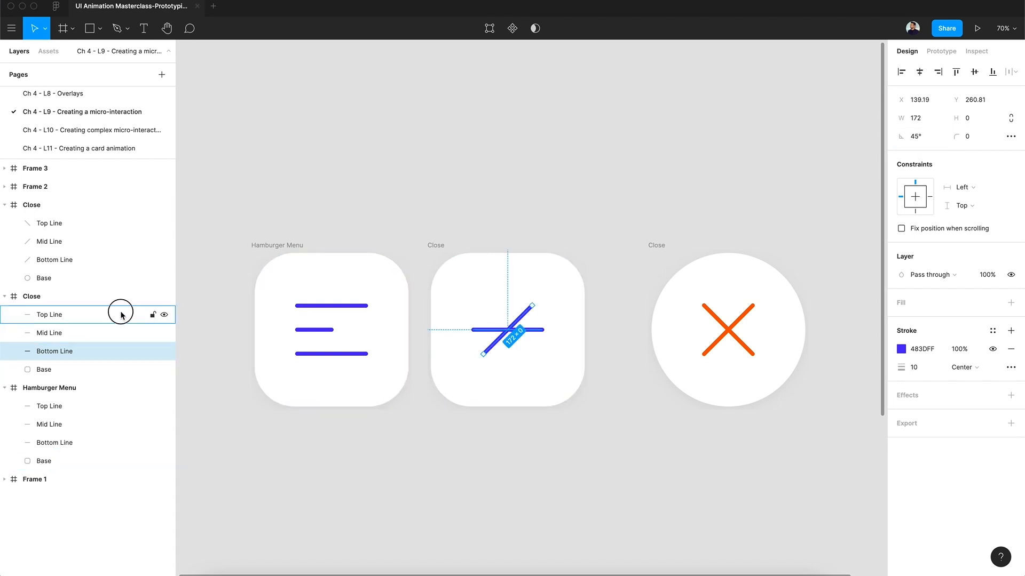
{"action": "left_click", "coordinate": [122, 316]}
{"action": "left_click", "coordinate": [927, 136]}
{"action": "type", "text": "-45"}
{"action": "key", "text": "Return"}
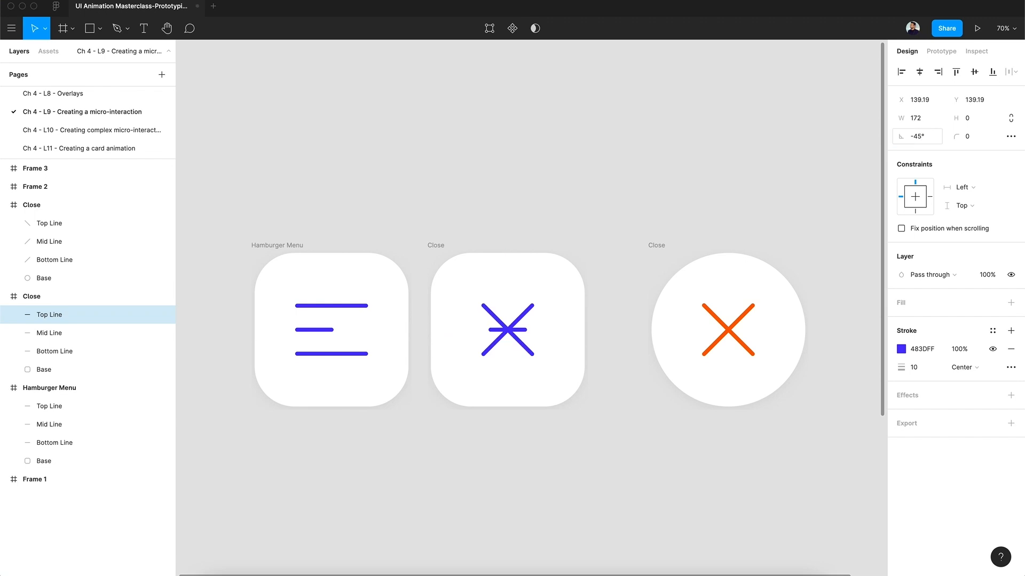
Rotate the short middle line of the duplicated frame to 45°.
{"action": "left_click", "coordinate": [507, 331]}
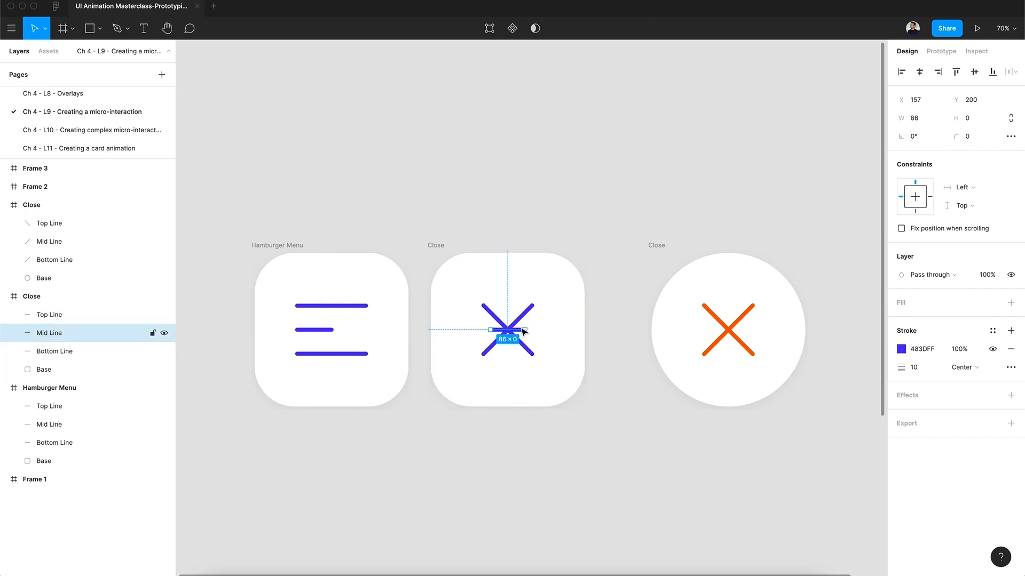
{"action": "left_click", "coordinate": [916, 136]}
{"action": "type", "text": "45"}
{"action": "key", "text": "Return"}
{"action": "left_click", "coordinate": [533, 219]}
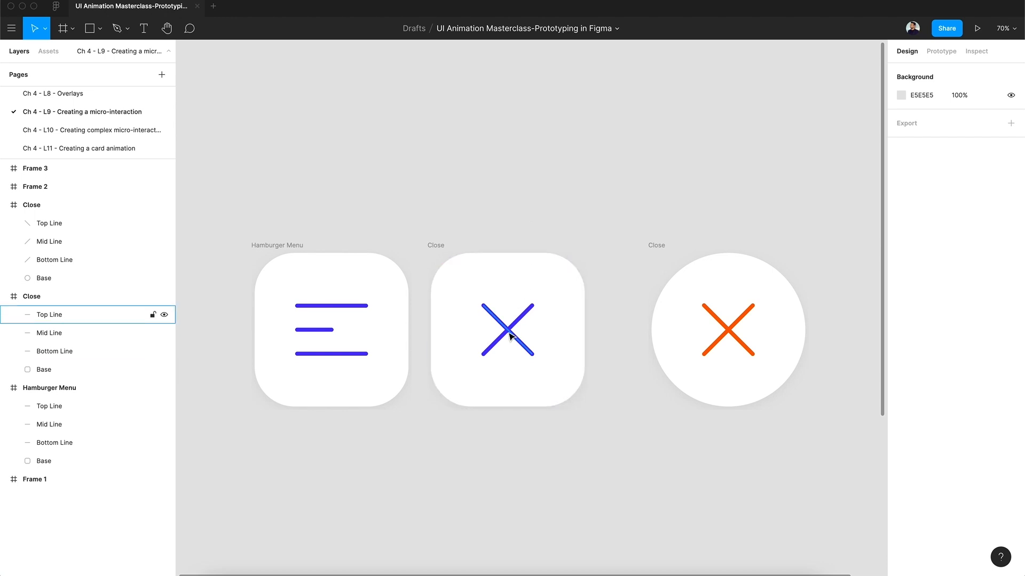
Change the stroke colour of all three lines in the duplicated frame to orange FF6900.
{"action": "left_click", "coordinate": [511, 333]}
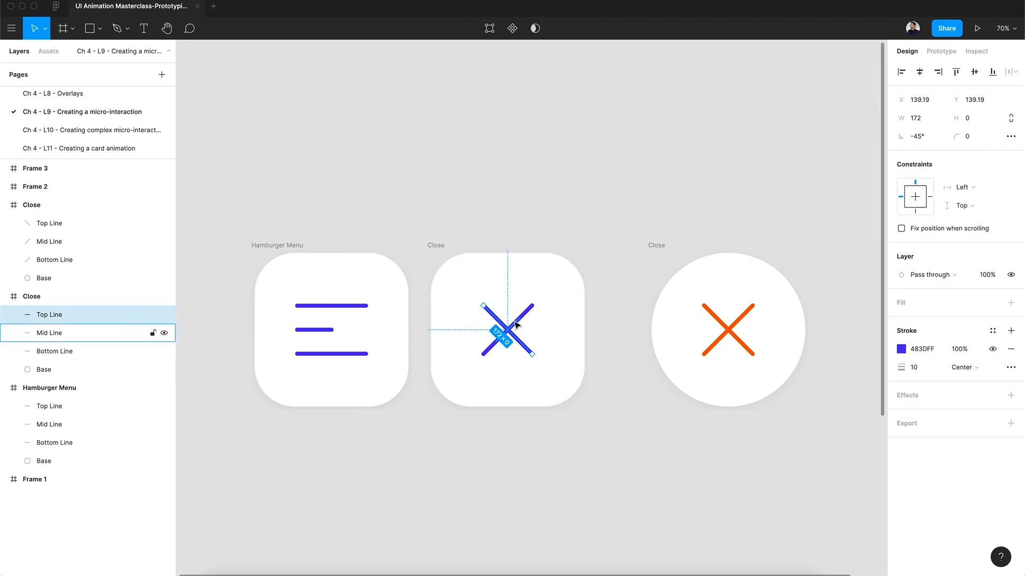
{"action": "left_click", "coordinate": [96, 350], "text": "shift"}
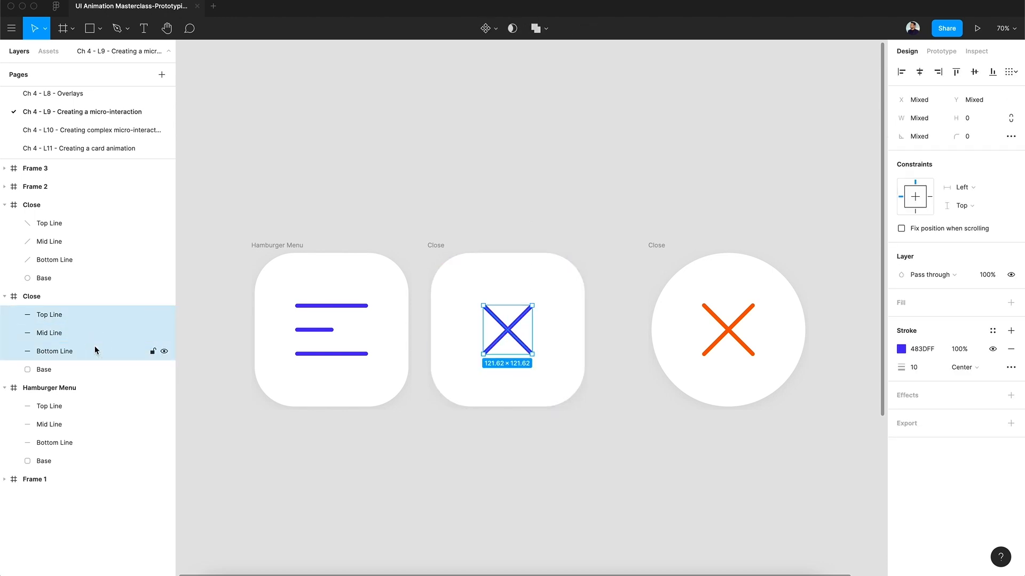
{"action": "left_click", "coordinate": [901, 349]}
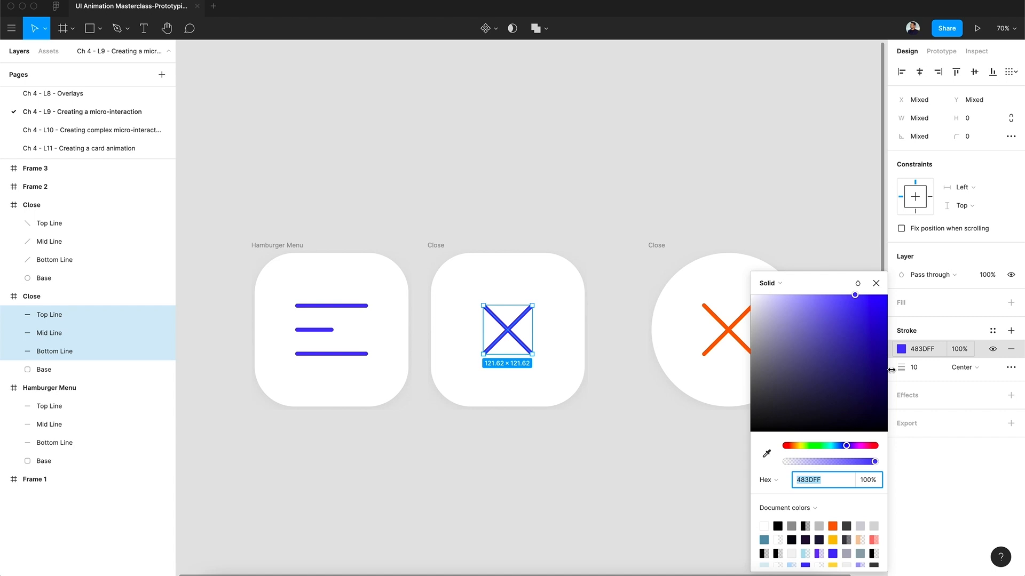
{"action": "left_click", "coordinate": [832, 526]}
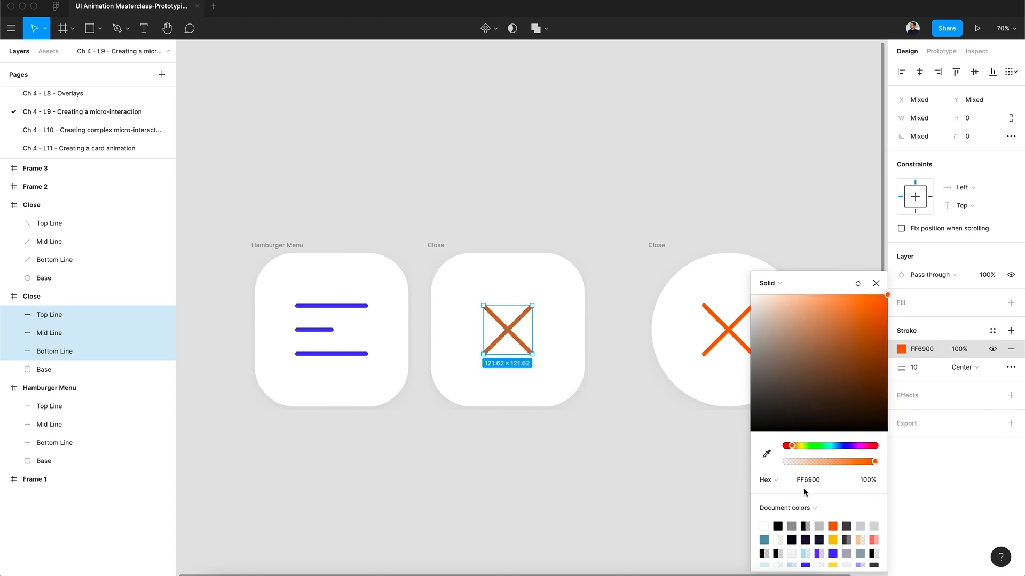
{"action": "left_click", "coordinate": [876, 283]}
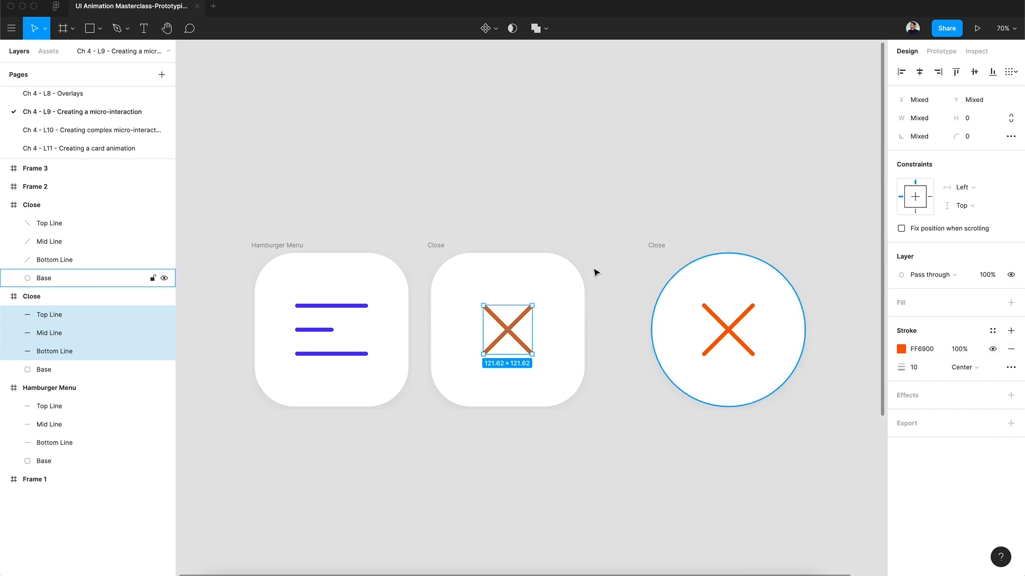
Set the layer opacity of the duplicated frame's middle line to 0%.
{"action": "left_click", "coordinate": [544, 336]}
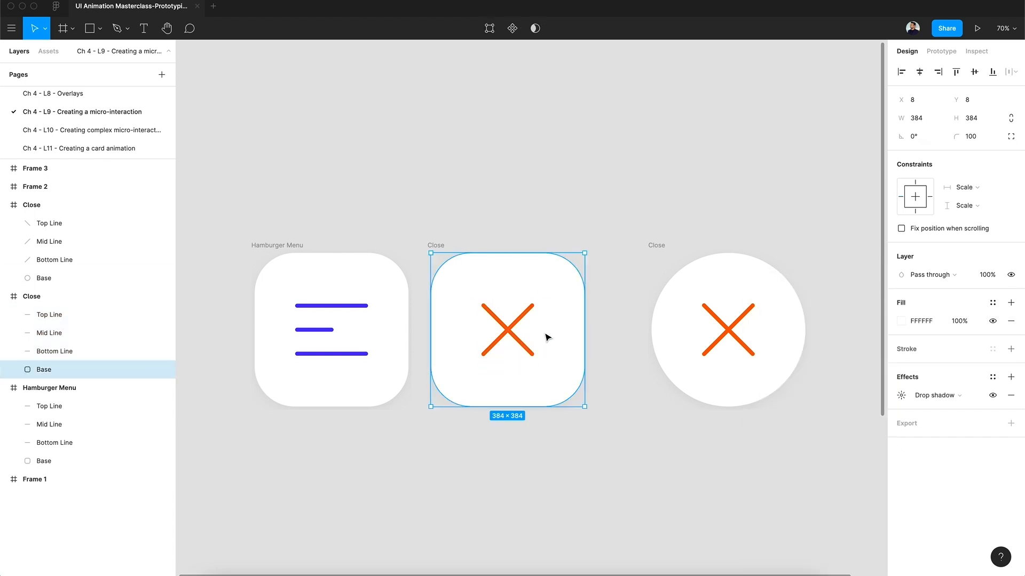
{"action": "left_click", "coordinate": [516, 339]}
{"action": "left_click", "coordinate": [155, 332]}
{"action": "left_click", "coordinate": [986, 278]}
{"action": "type", "text": "0"}
{"action": "key", "text": "Return"}
Set the corner radius of the duplicated frame's base to 200.
{"action": "left_click", "coordinate": [567, 274]}
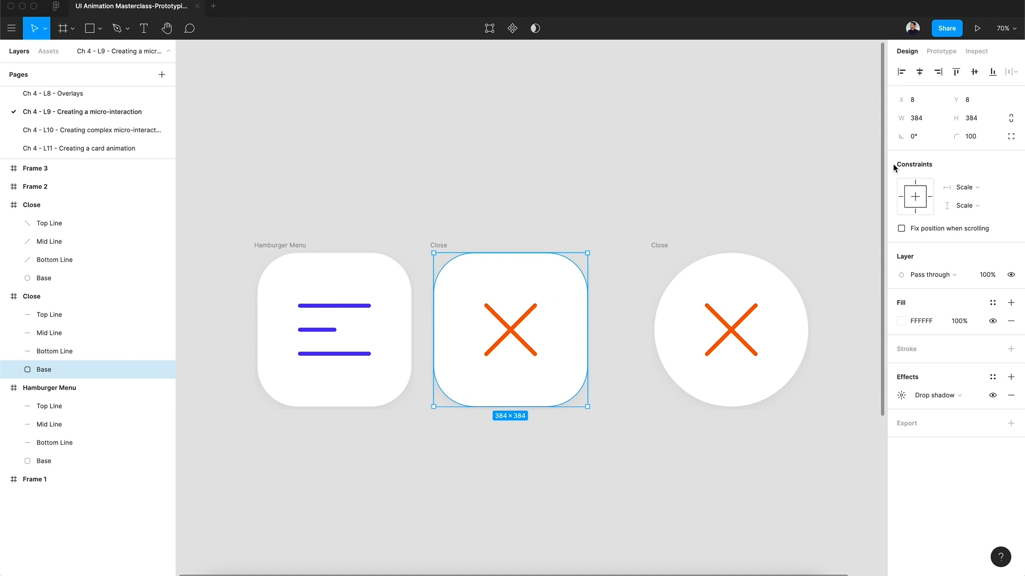
{"action": "left_click", "coordinate": [975, 138]}
{"action": "type", "text": "200"}
{"action": "left_click", "coordinate": [480, 216]}
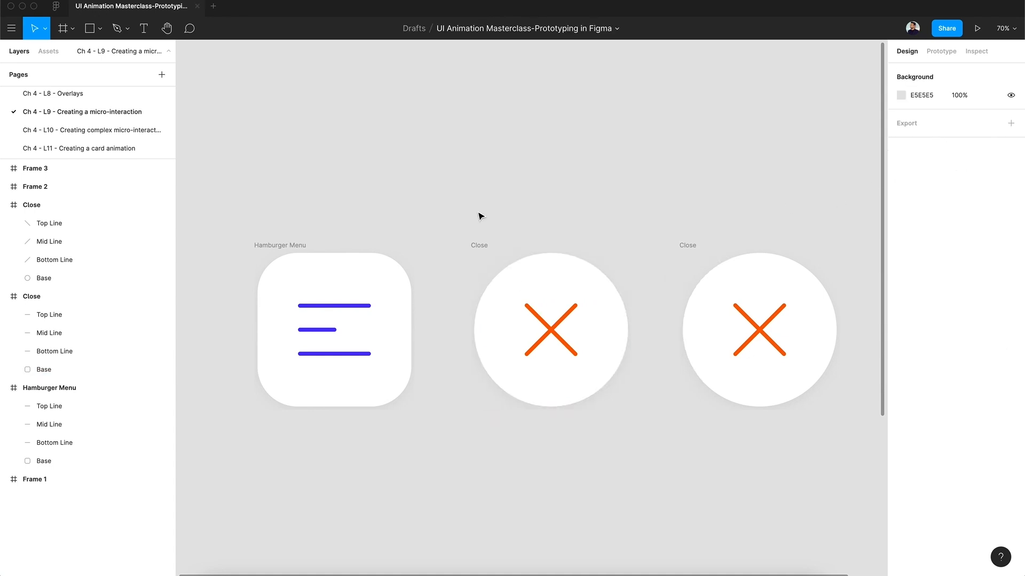
Delete the original Close frame beside the newly built one.
{"action": "left_click", "coordinate": [306, 247]}
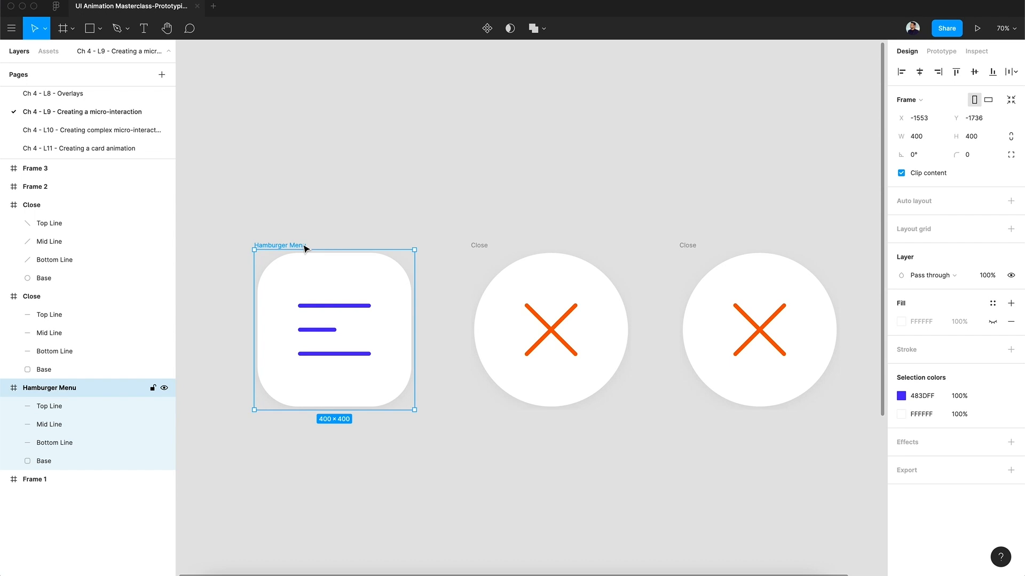
{"action": "left_click", "coordinate": [694, 247]}
{"action": "key", "text": "shift+e"}
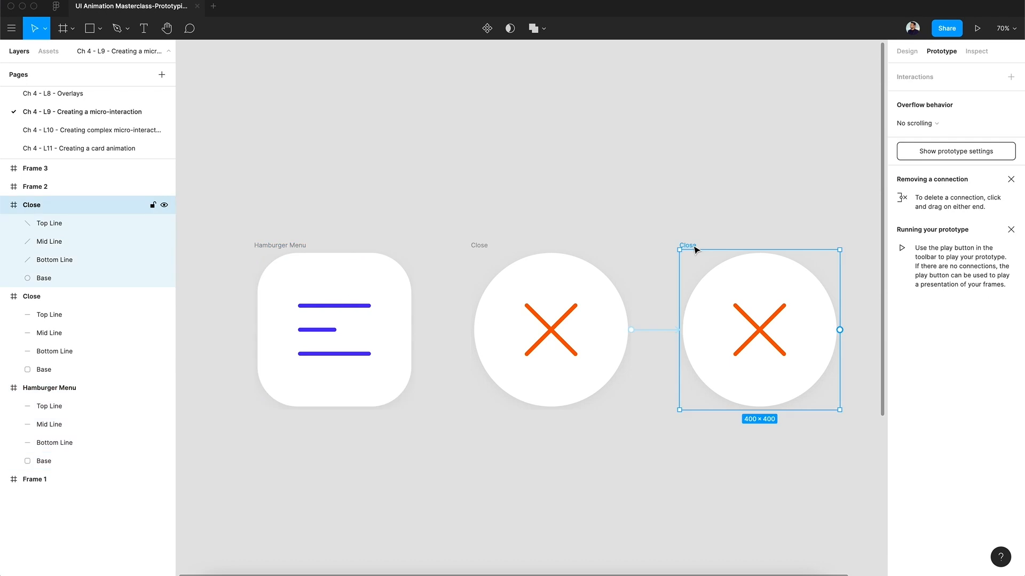
{"action": "key", "text": "Delete"}
Connect the Hamburger Menu frame to the Close frame with an On click interaction that navigates to it.
{"action": "left_click", "coordinate": [304, 246]}
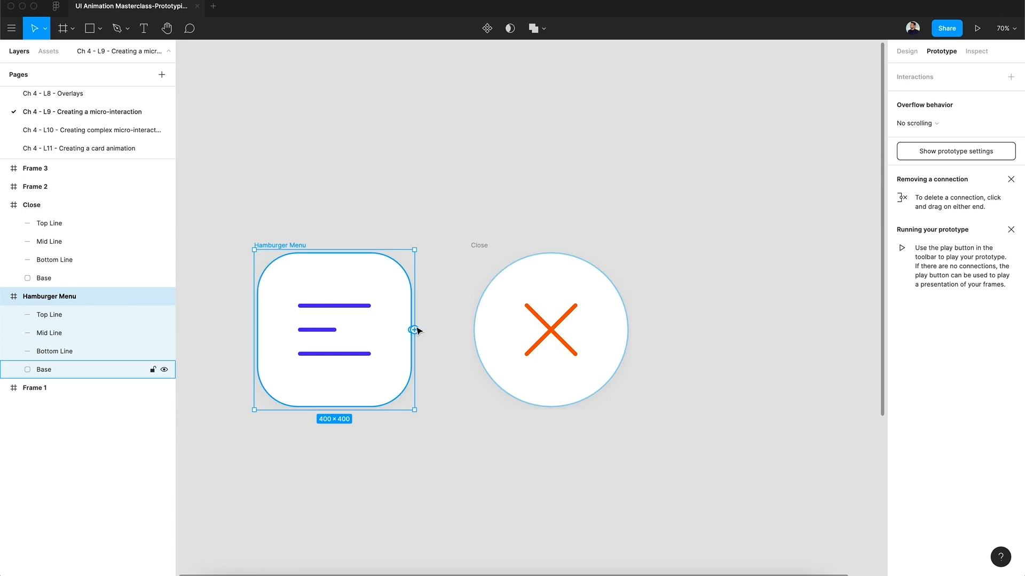
{"action": "left_click_drag", "start_coordinate": [419, 332], "coordinate": [528, 304]}
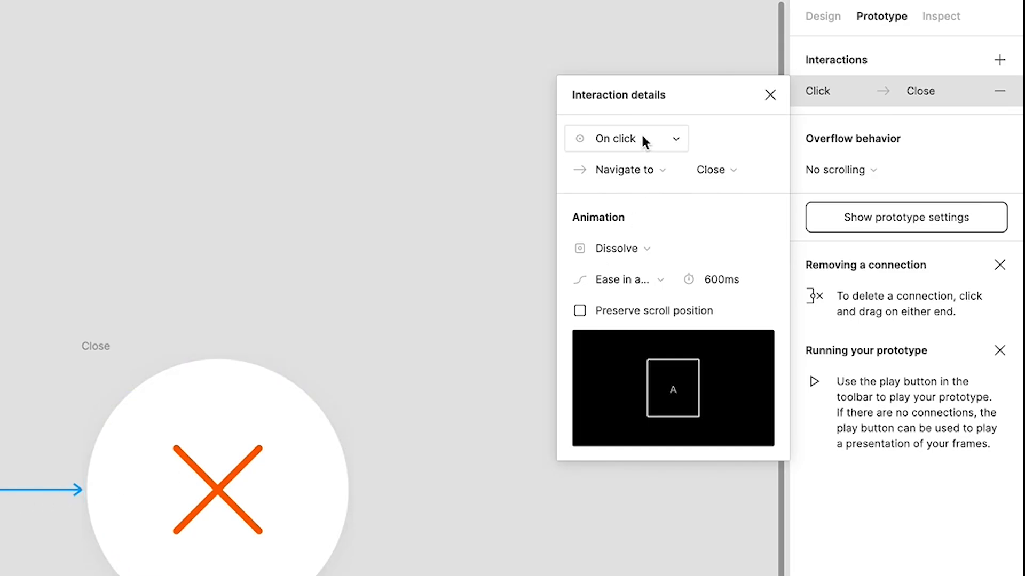
{"action": "left_click", "coordinate": [675, 139]}
{"action": "left_click", "coordinate": [676, 139]}
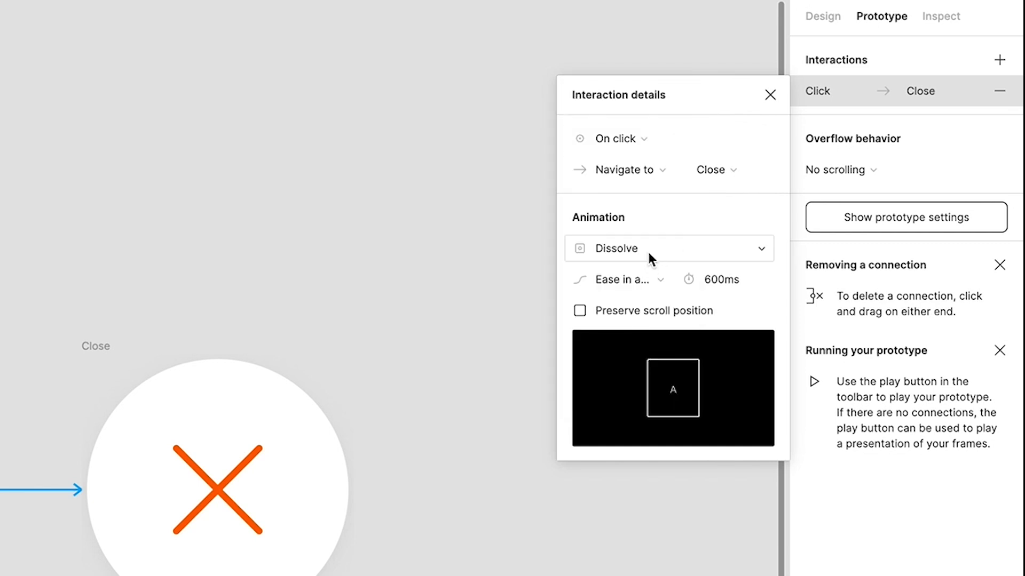
Set the Hamburger Menu to Close transition to Smart animate with Ease in and out back easing and an 800 ms duration.
{"action": "left_click", "coordinate": [647, 249]}
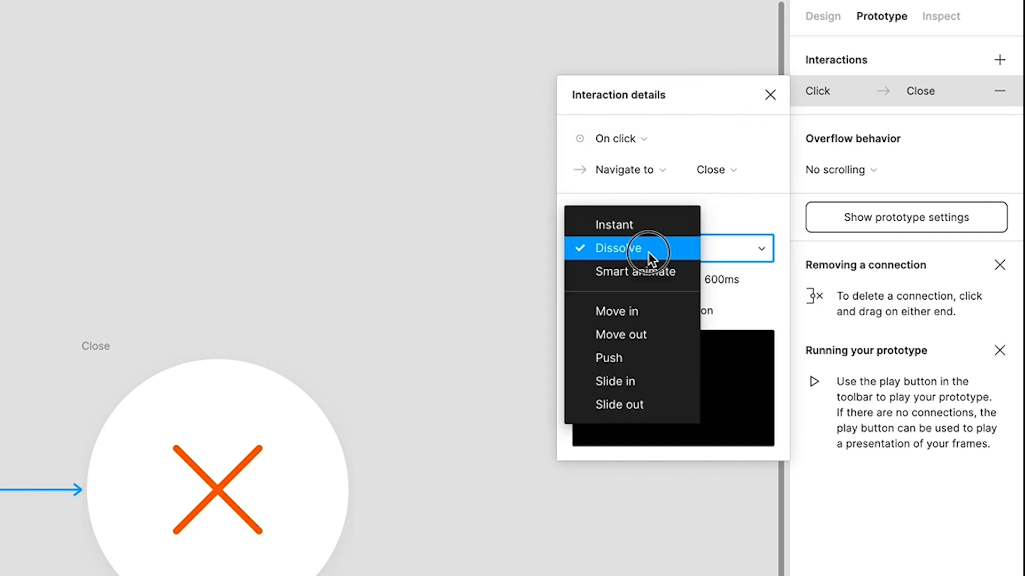
{"action": "left_click", "coordinate": [648, 268]}
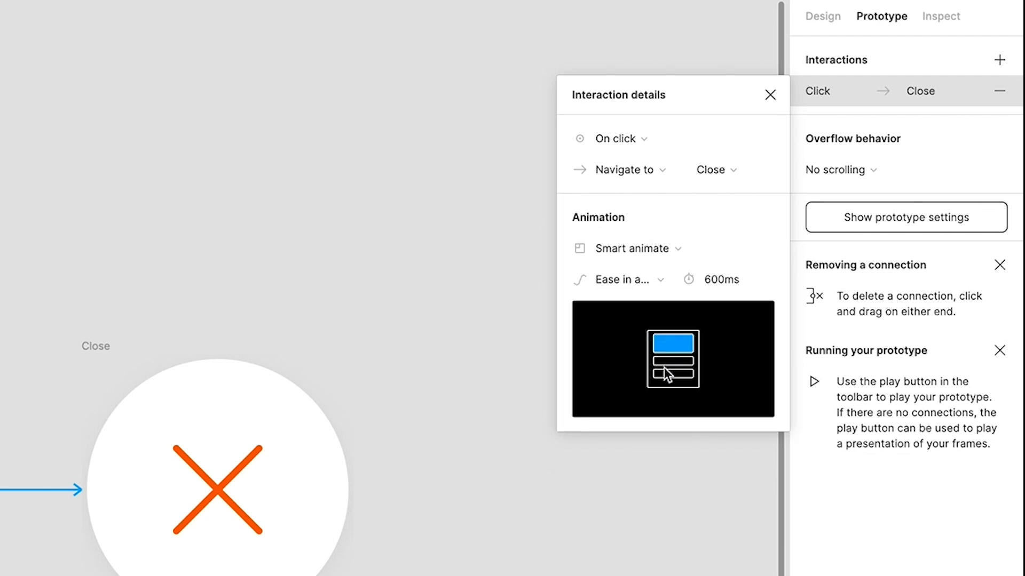
{"action": "left_click", "coordinate": [662, 284]}
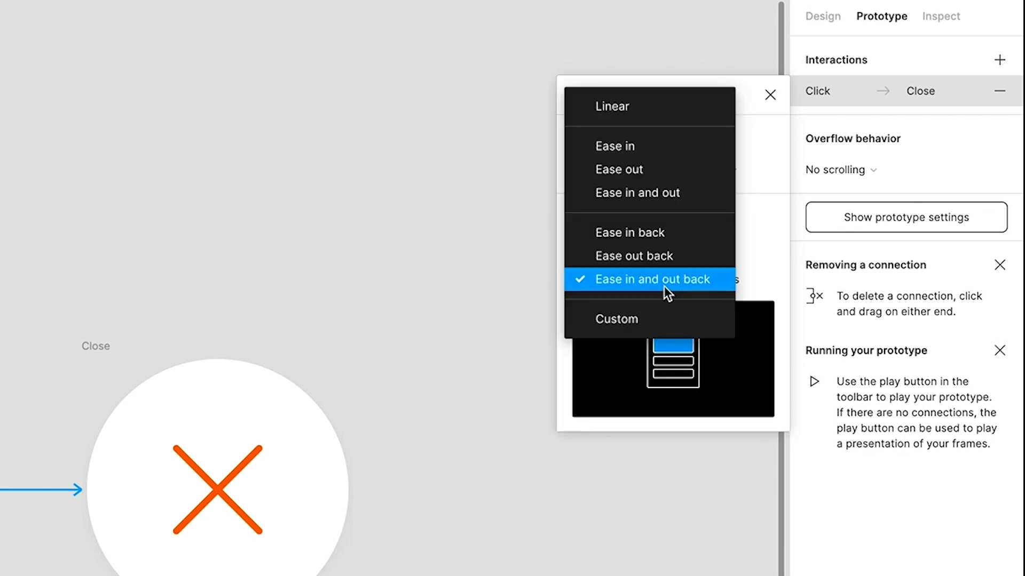
{"action": "left_click", "coordinate": [664, 284]}
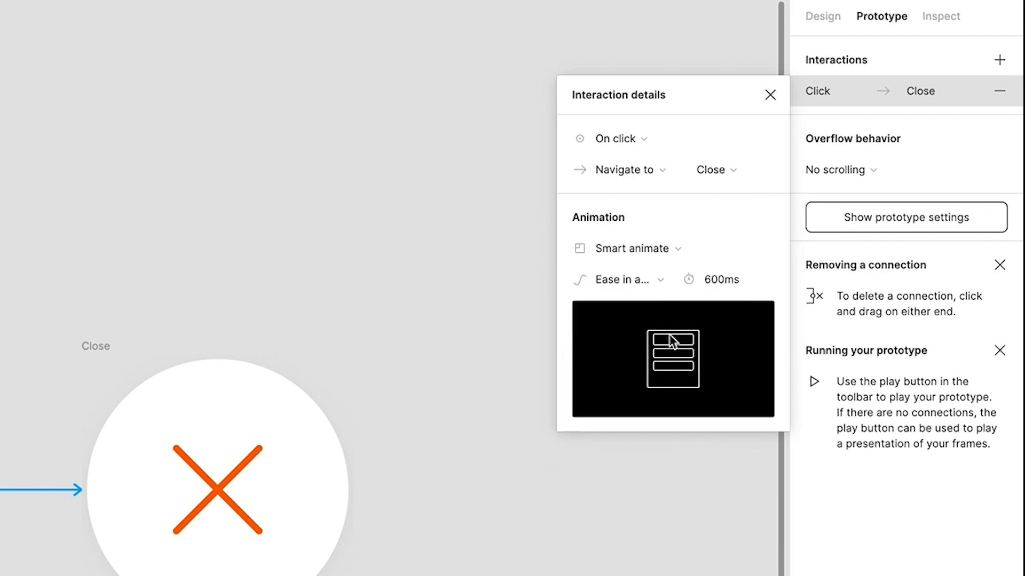
{"action": "left_click", "coordinate": [719, 280]}
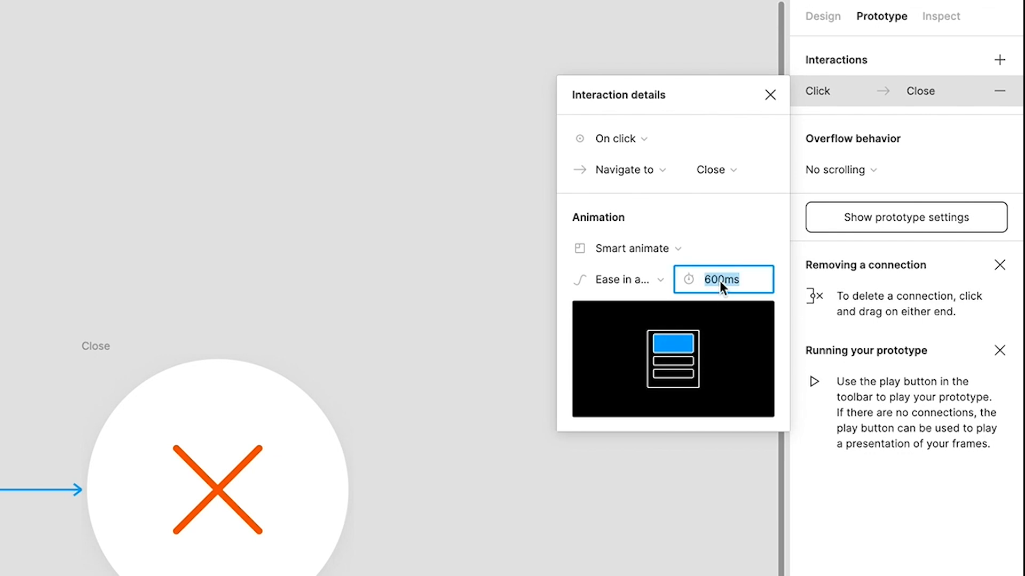
{"action": "key", "text": "Up"}
{"action": "key", "text": "Up"}
{"action": "left_click", "coordinate": [770, 104]}
Connect the Close frame back to the Hamburger Menu frame with an On click, Navigate to interaction using Smart animate.
{"action": "left_click", "coordinate": [107, 350]}
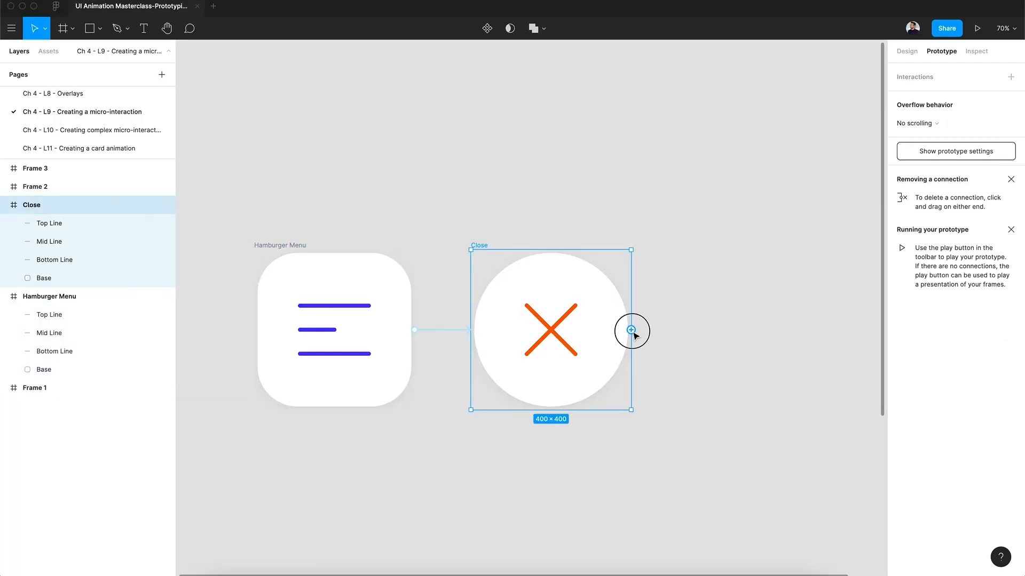
{"action": "left_click_drag", "start_coordinate": [629, 330], "coordinate": [373, 330]}
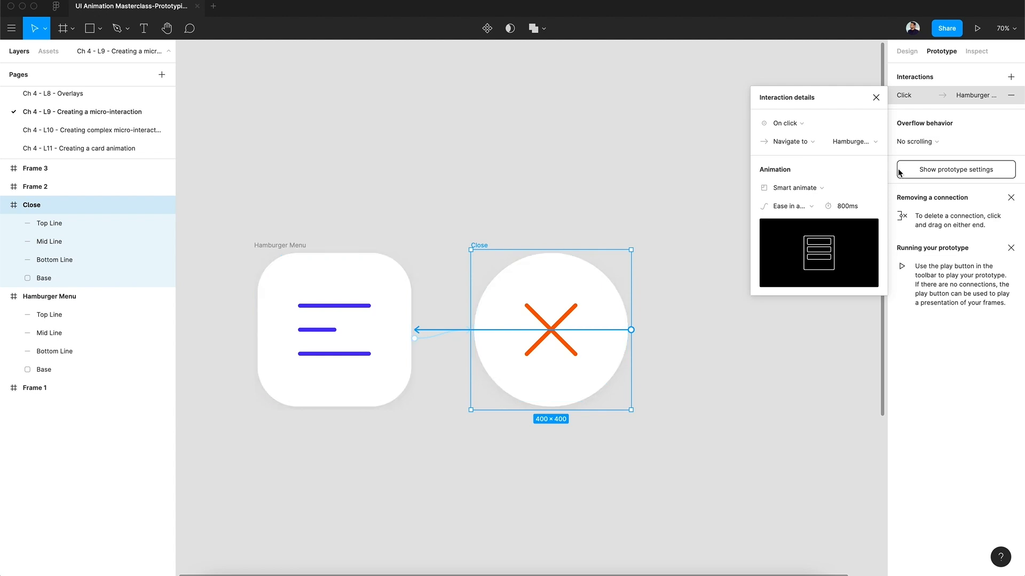
{"action": "left_click", "coordinate": [876, 98]}
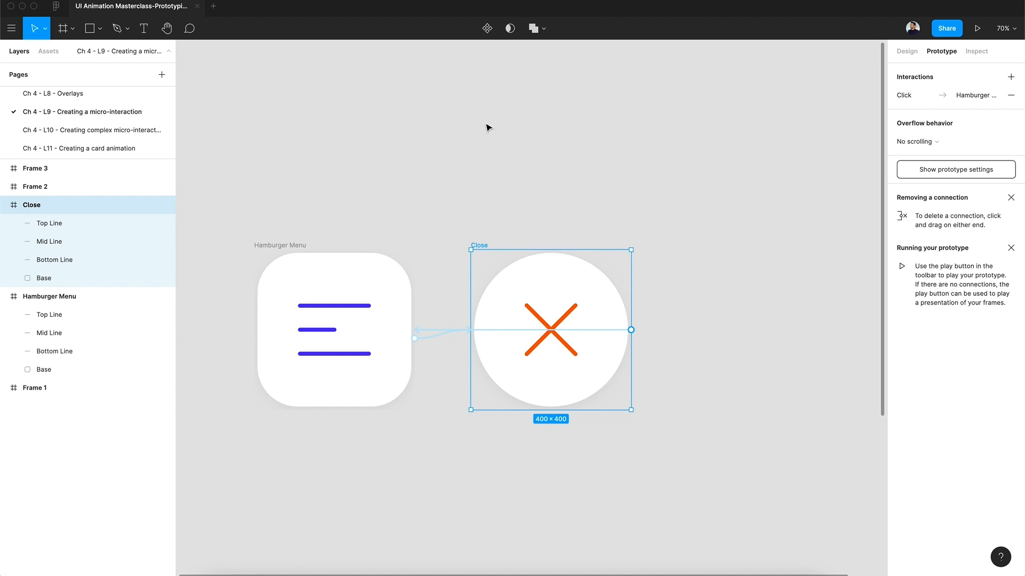
Preview the prototype and toggle the icon repeatedly between its hamburger and close states to check both transitions, then close the preview.
{"action": "left_click", "coordinate": [977, 28]}
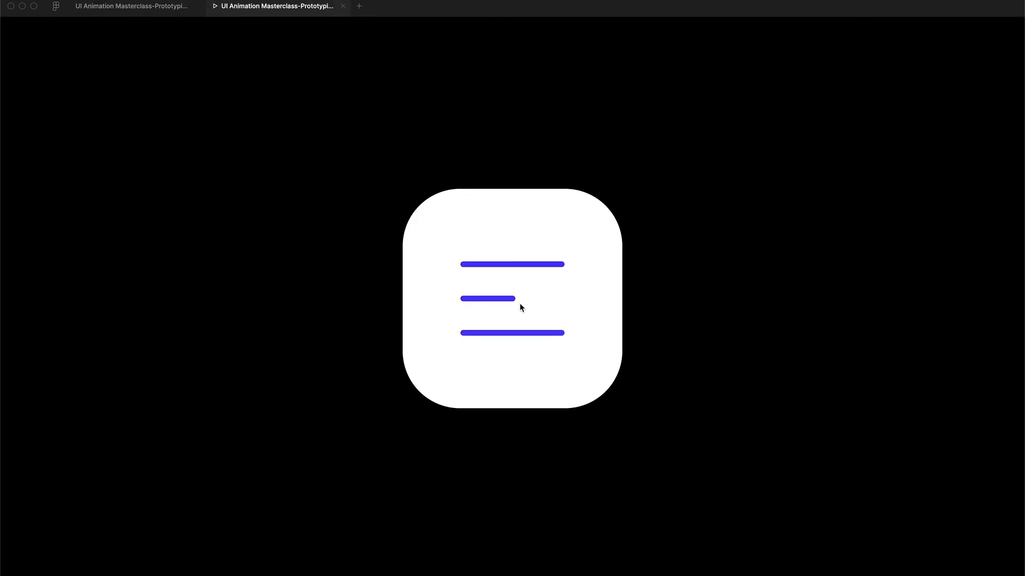
{"action": "left_click", "coordinate": [516, 302]}
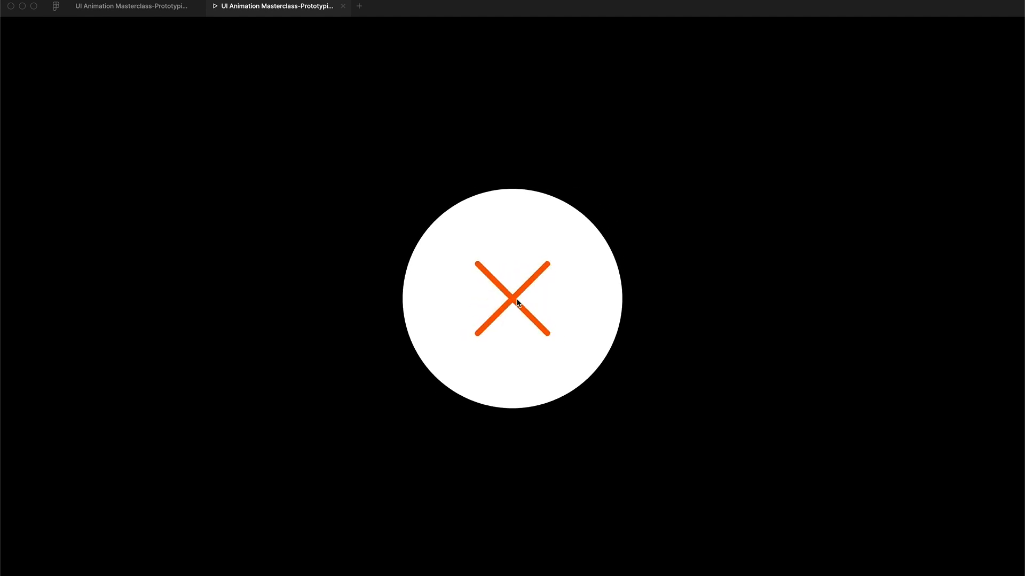
{"action": "left_click", "coordinate": [517, 300]}
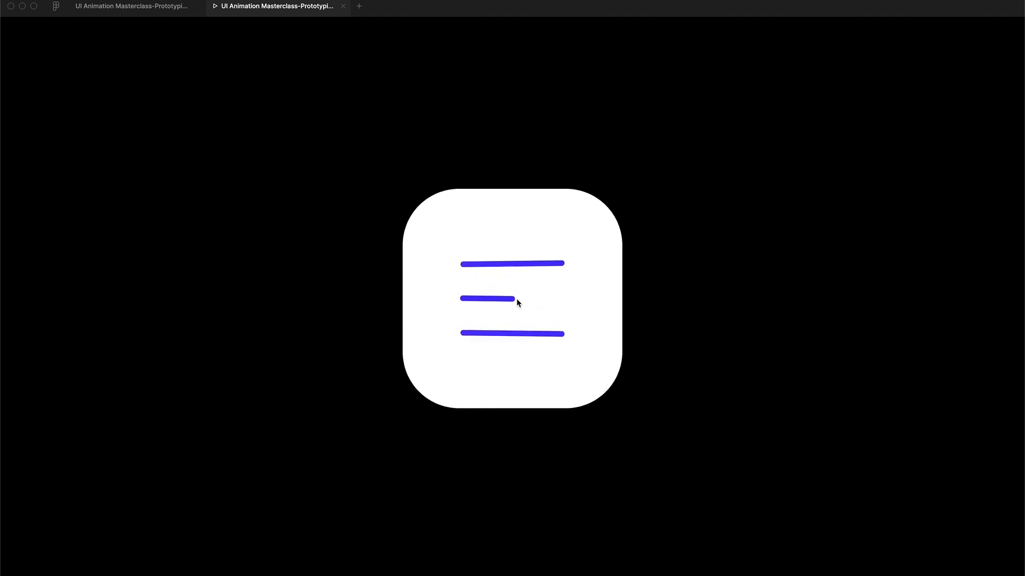
{"action": "left_click", "coordinate": [517, 301]}
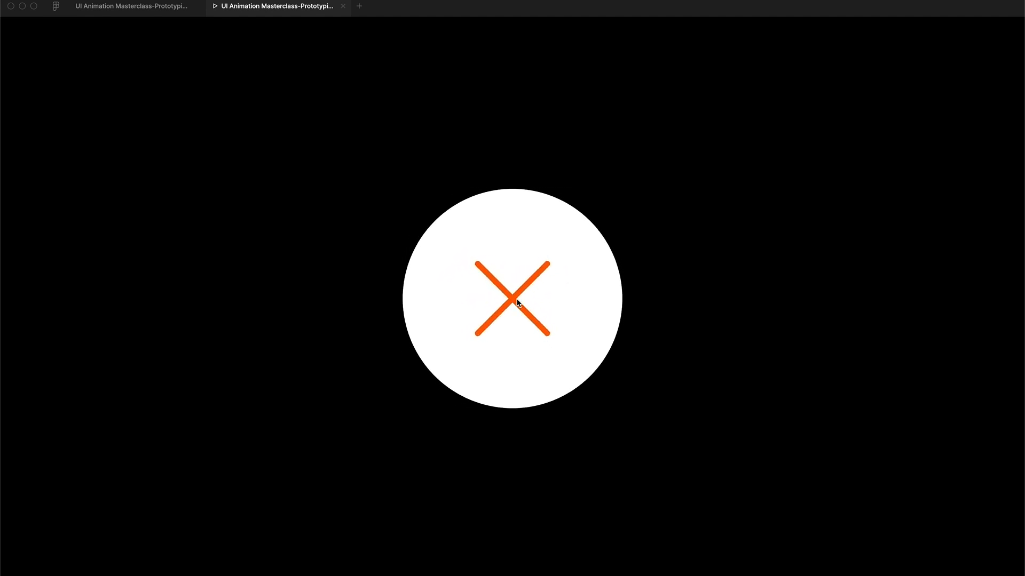
{"action": "left_click", "coordinate": [511, 298]}
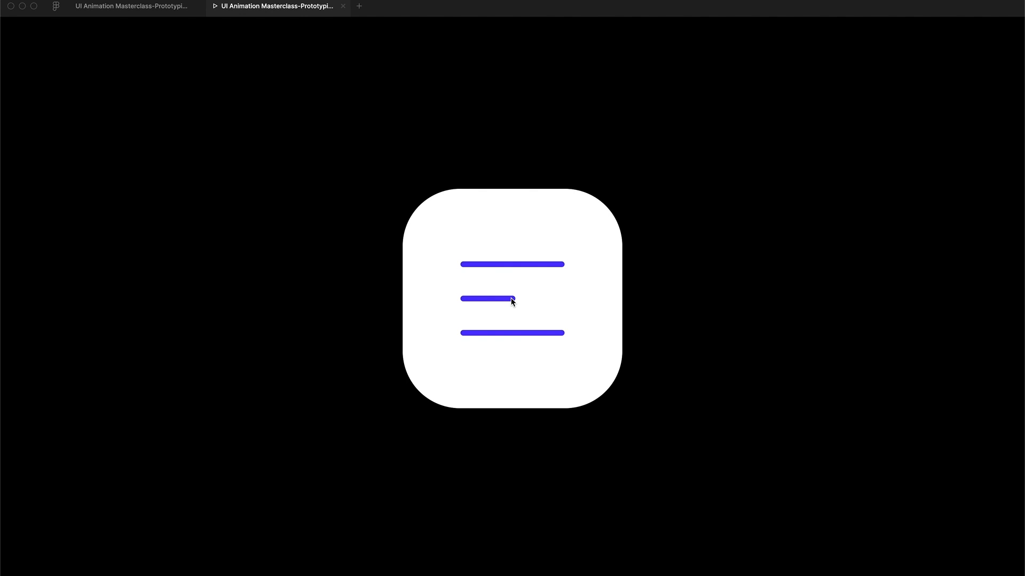
{"action": "left_click", "coordinate": [511, 301]}
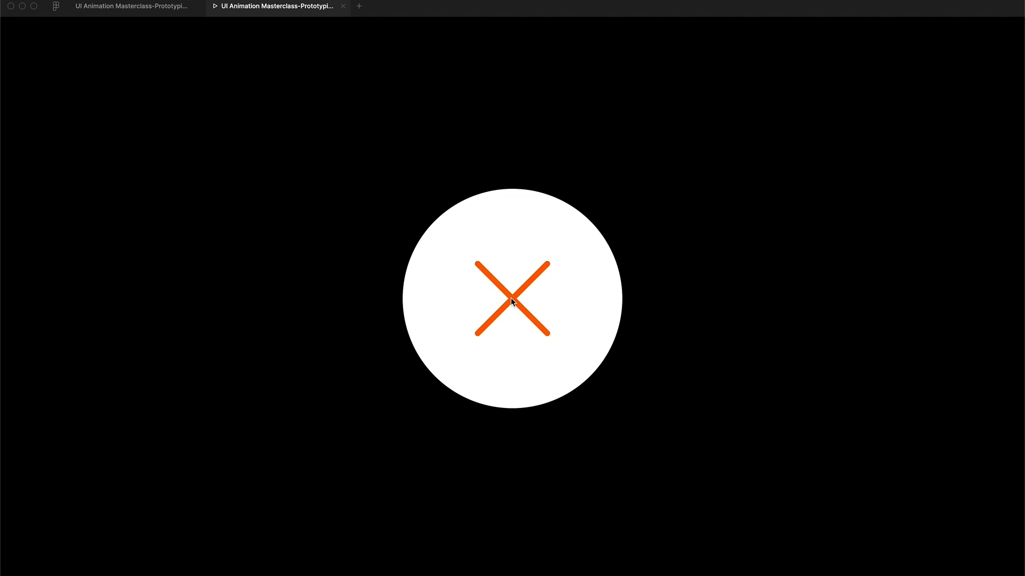
{"action": "left_click", "coordinate": [511, 300]}
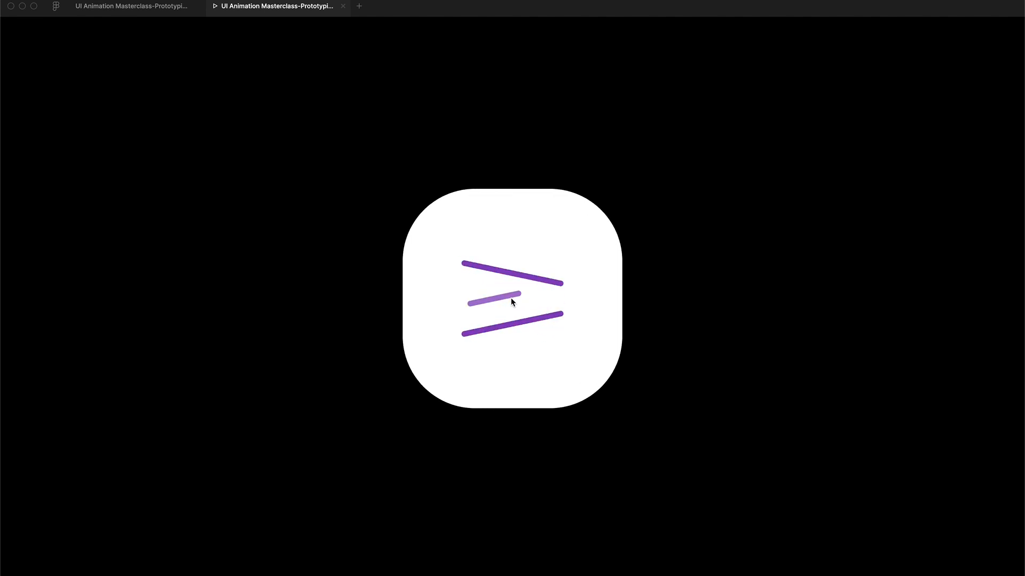
{"action": "left_click", "coordinate": [511, 298]}
{"action": "left_click", "coordinate": [510, 298]}
{"action": "left_click", "coordinate": [511, 301]}
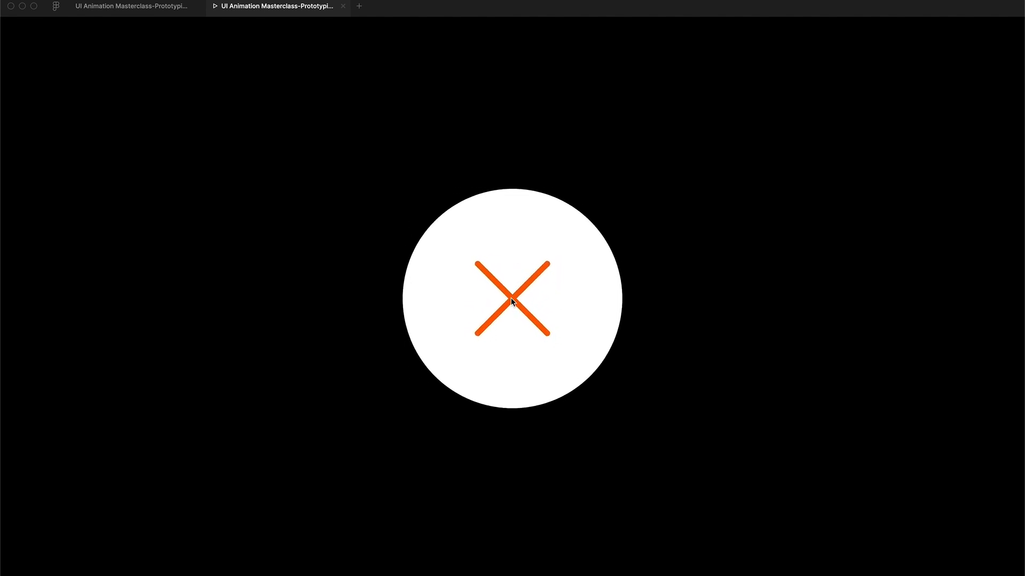
{"action": "left_click", "coordinate": [510, 301]}
{"action": "left_click", "coordinate": [343, 6]}
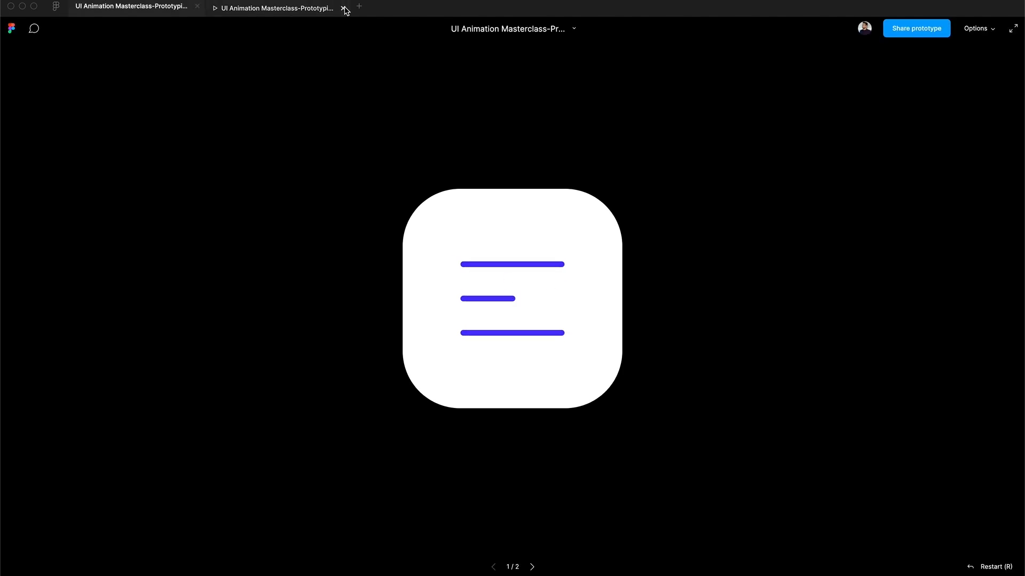
Delete Frame 3 and Frame 2 from the row of orange pill and circle frames, keeping only Frame 1.
{"action": "left_click", "coordinate": [606, 386]}
{"action": "scroll", "coordinate": [606, 386], "scroll_direction": "down", "scroll_amount": 5}
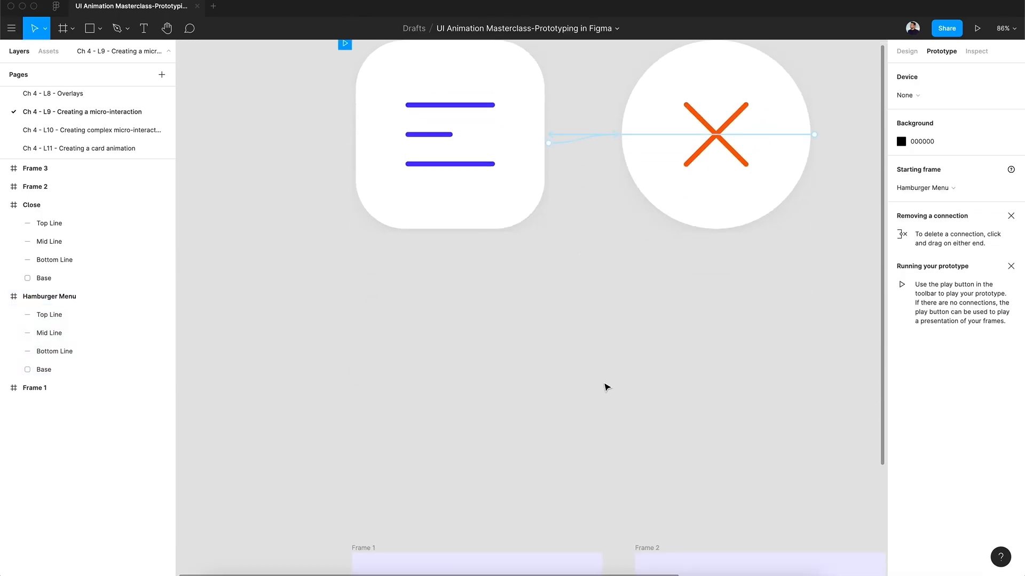
{"action": "scroll", "coordinate": [606, 387], "scroll_direction": "down", "scroll_amount": 3}
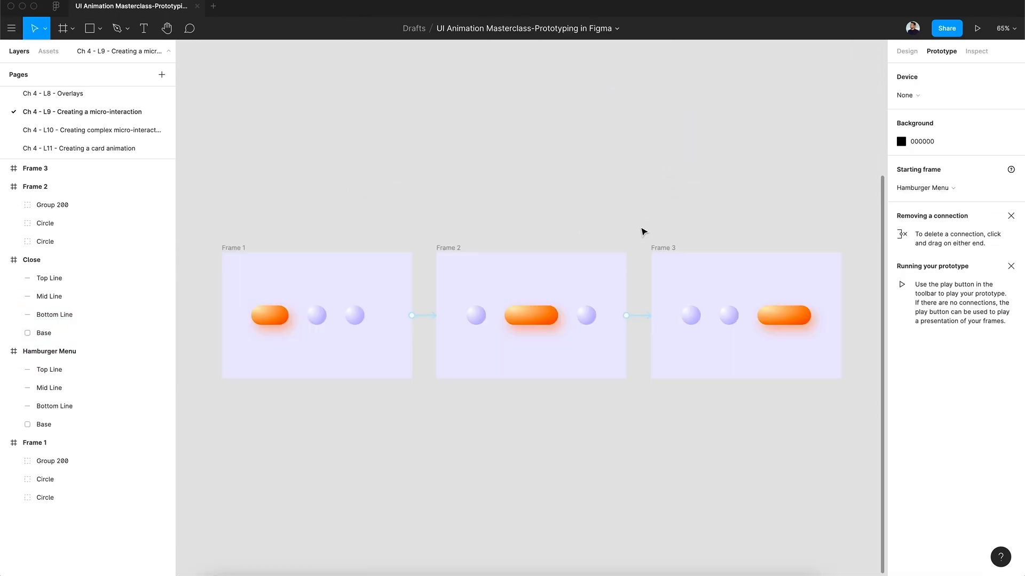
{"action": "left_click", "coordinate": [670, 247]}
{"action": "key", "text": "Delete"}
{"action": "left_click", "coordinate": [446, 254]}
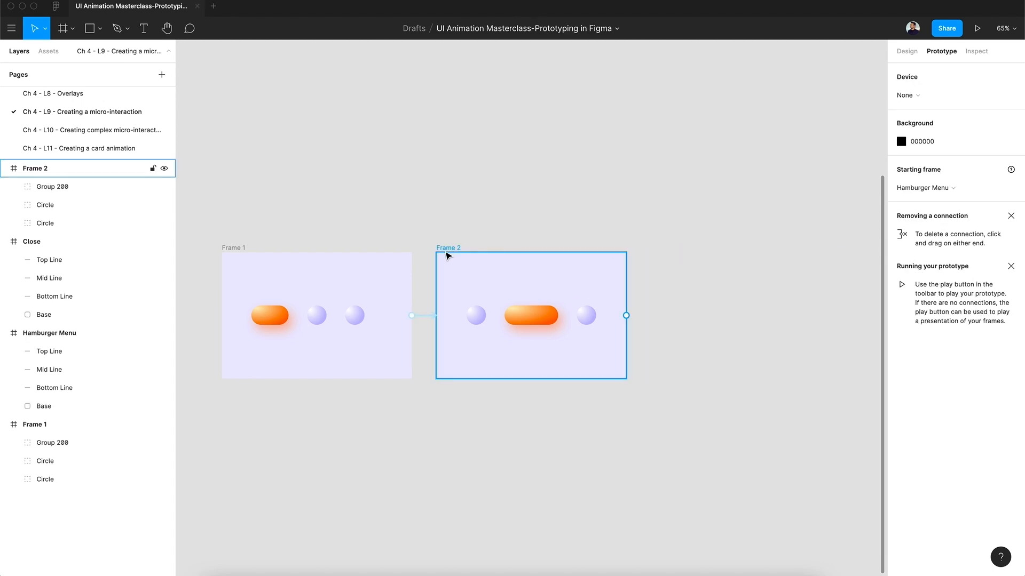
{"action": "key", "text": "Delete"}
{"action": "key", "text": "shift+1"}
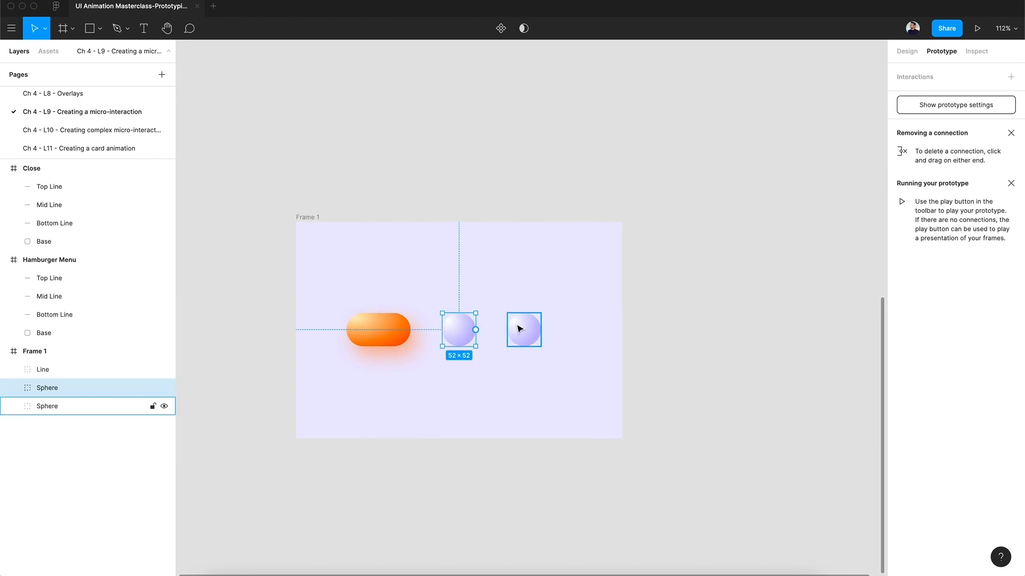
Rename the orange pill group in Frame 1 as Line and both circle groups as Sphere.
{"action": "left_click", "coordinate": [531, 328]}
{"action": "left_click", "coordinate": [456, 328]}
{"action": "left_click", "coordinate": [393, 336]}
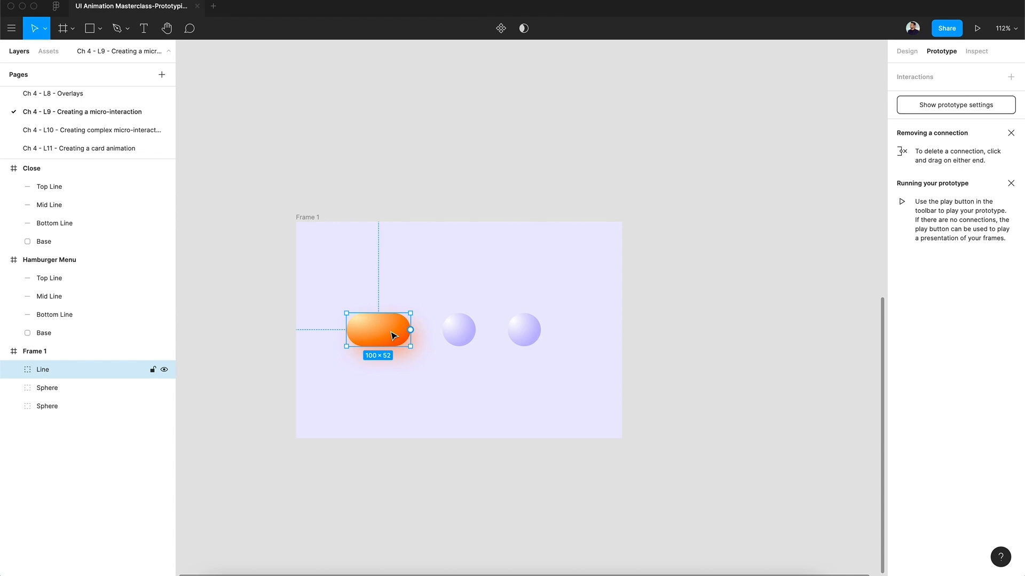
Duplicate Frame 1 to create a second frame beside it.
{"action": "left_click", "coordinate": [315, 217]}
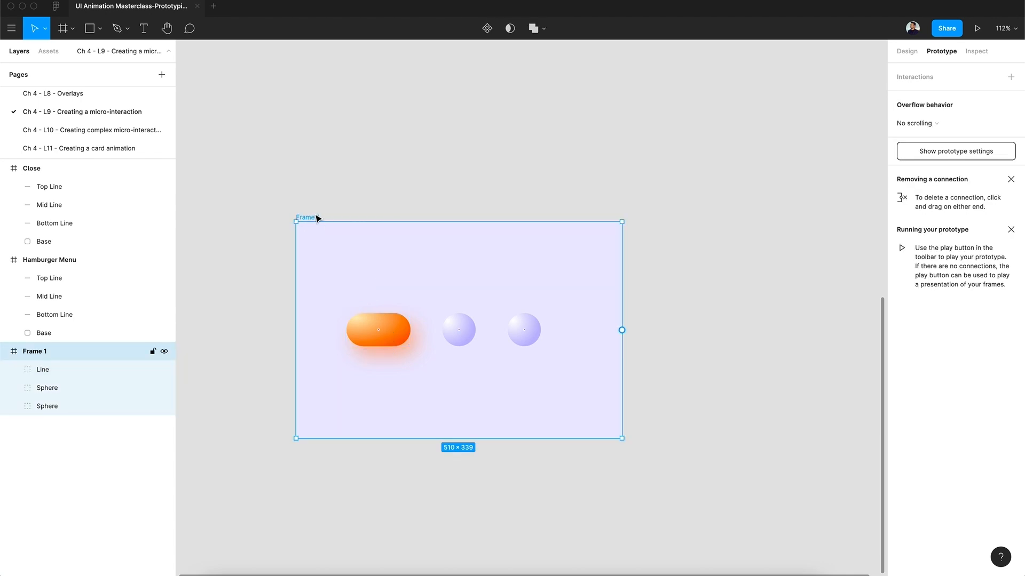
{"action": "key", "text": "super+d"}
{"action": "scroll", "coordinate": [616, 243], "scroll_direction": "right", "scroll_amount": 3}
{"action": "left_click", "coordinate": [548, 335]}
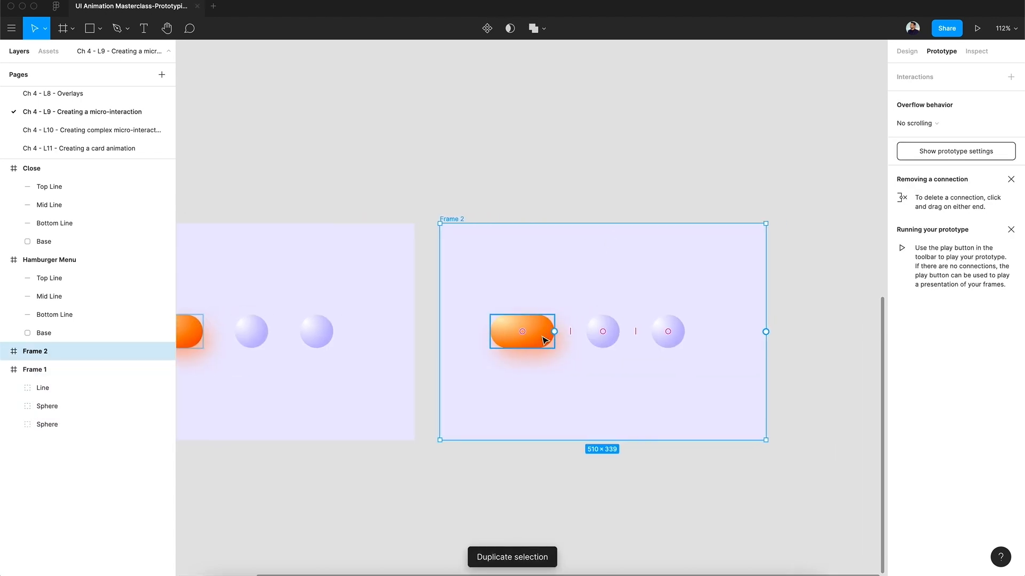
{"action": "left_click", "coordinate": [615, 334]}
Rename the middle sphere in Frame 1 as Sphere 1 and the last sphere as Sphere 2.
{"action": "scroll", "coordinate": [617, 334], "scroll_direction": "left", "scroll_amount": 3}
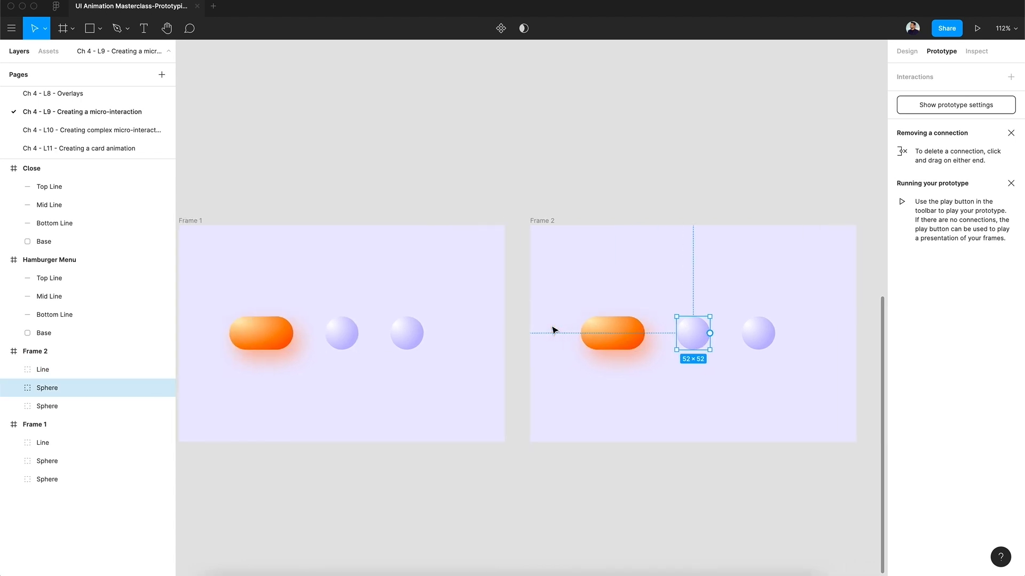
{"action": "scroll", "coordinate": [343, 318], "scroll_direction": "left", "scroll_amount": 3}
{"action": "left_click", "coordinate": [407, 334]}
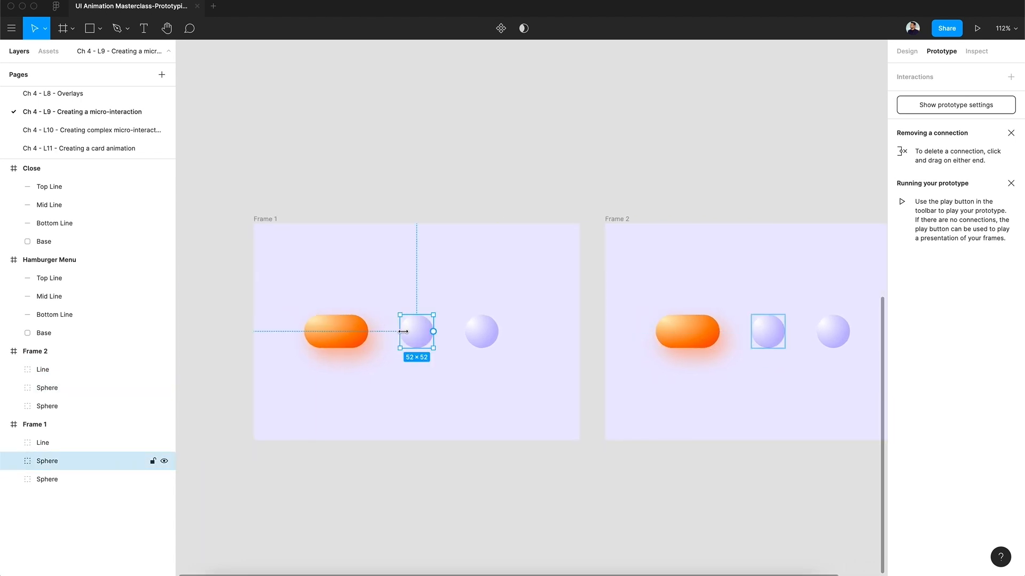
{"action": "double_click", "coordinate": [91, 462]}
{"action": "key", "text": "Return"}
{"action": "left_click", "coordinate": [475, 333]}
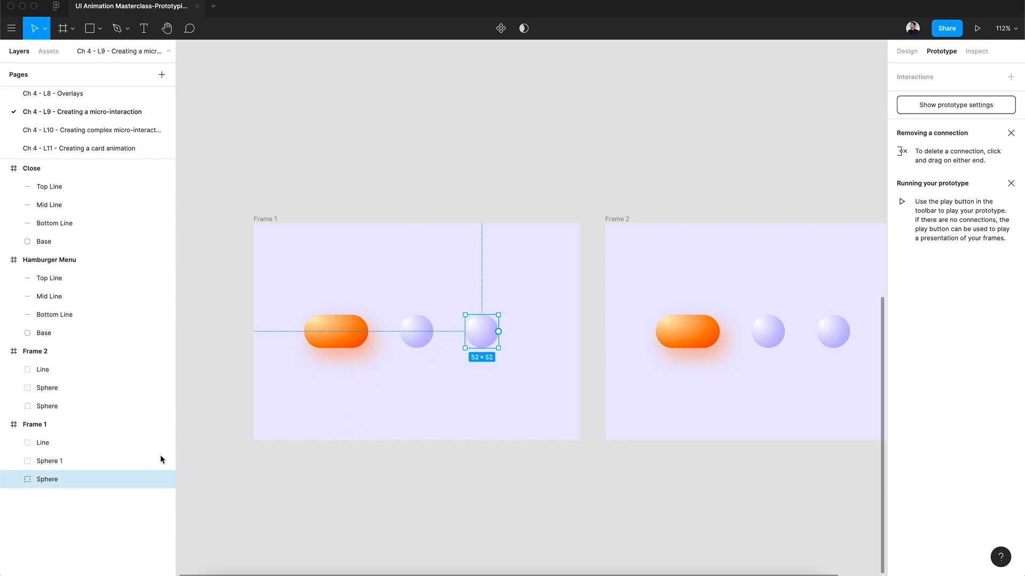
{"action": "double_click", "coordinate": [98, 484]}
{"action": "key", "text": "Right"}
{"action": "type", "text": "2"}
{"action": "left_click", "coordinate": [426, 338]}
{"action": "left_click", "coordinate": [478, 331]}
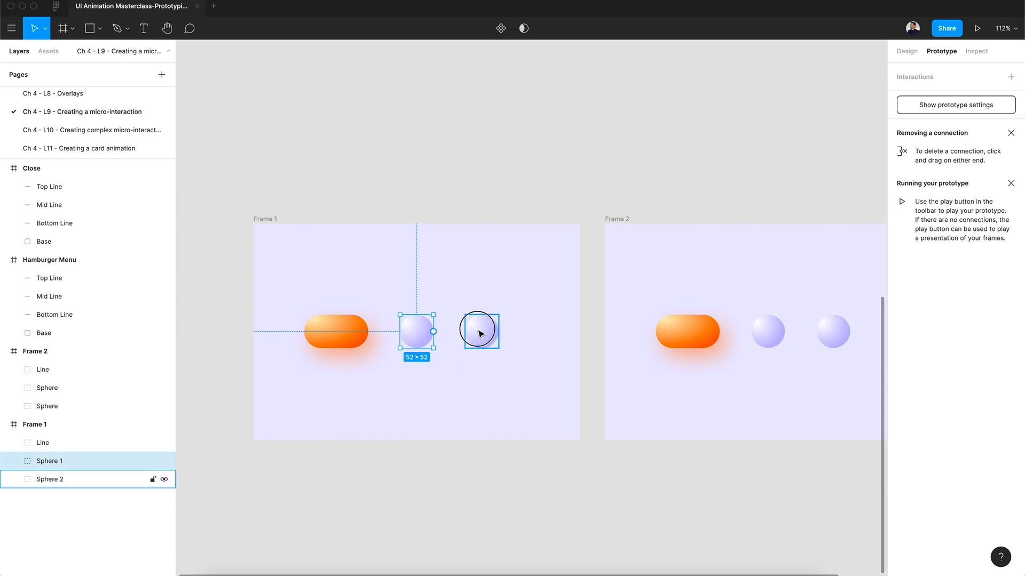
Rename the two sphere layers in Frame 2 as Sphere 1 and Sphere 2 to match those in Frame 1.
{"action": "scroll", "coordinate": [480, 333], "scroll_direction": "right", "scroll_amount": 5}
{"action": "left_click", "coordinate": [536, 340]}
{"action": "double_click", "coordinate": [103, 388]}
{"action": "key", "text": "Right"}
{"action": "type", "text": "1"}
{"action": "key", "text": "Return"}
{"action": "left_click", "coordinate": [108, 409]}
{"action": "double_click", "coordinate": [108, 408]}
{"action": "key", "text": "Right"}
{"action": "type", "text": "2"}
{"action": "key", "text": "Return"}
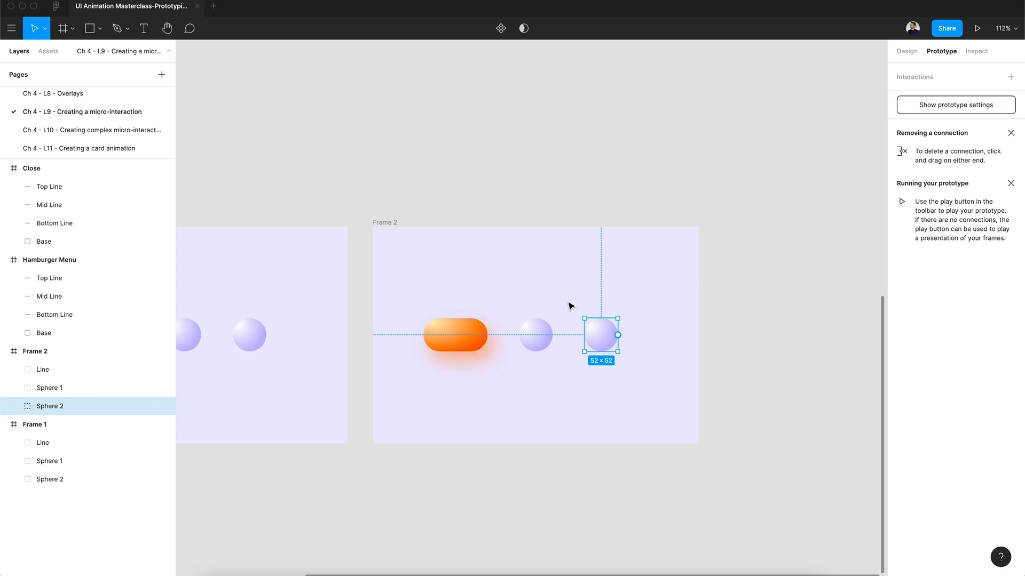
Swap Line and Sphere 1 in Frame 2 so that Line sits between the two spheres.
{"action": "left_click", "coordinate": [540, 340]}
{"action": "mouse_move", "coordinate": [540, 340]}
{"action": "left_mouse_down"}
{"action": "mouse_move", "coordinate": [444, 339]}
{"action": "mouse_move", "coordinate": [541, 332]}
{"action": "left_mouse_up"}
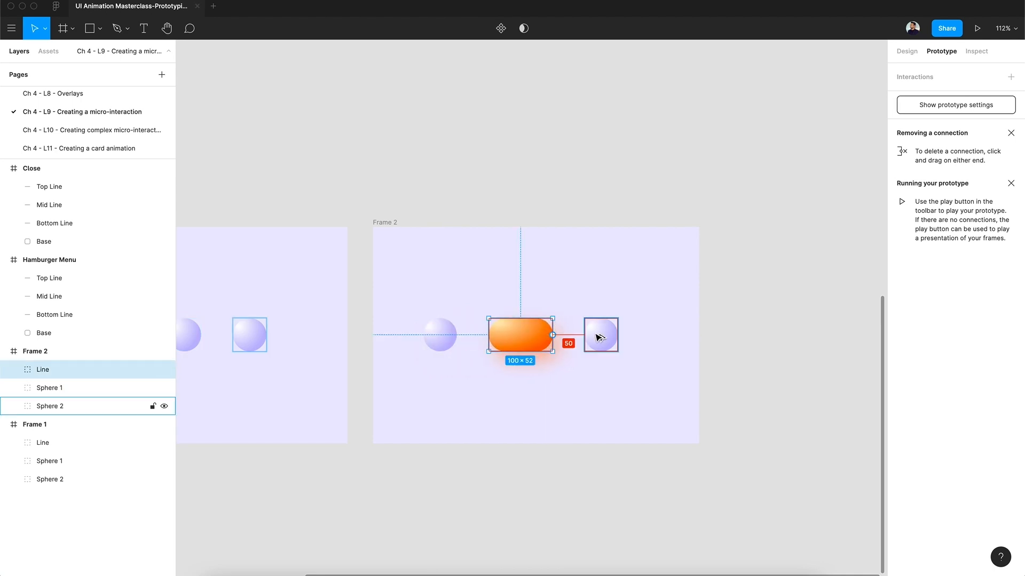
Centre Line, Sphere 1 and Sphere 2 together horizontally within Frame 1.
{"action": "scroll", "coordinate": [445, 336], "scroll_direction": "left", "scroll_amount": 4}
{"action": "scroll", "coordinate": [439, 337], "scroll_direction": "left", "scroll_amount": 6}
{"action": "left_click", "coordinate": [343, 332]}
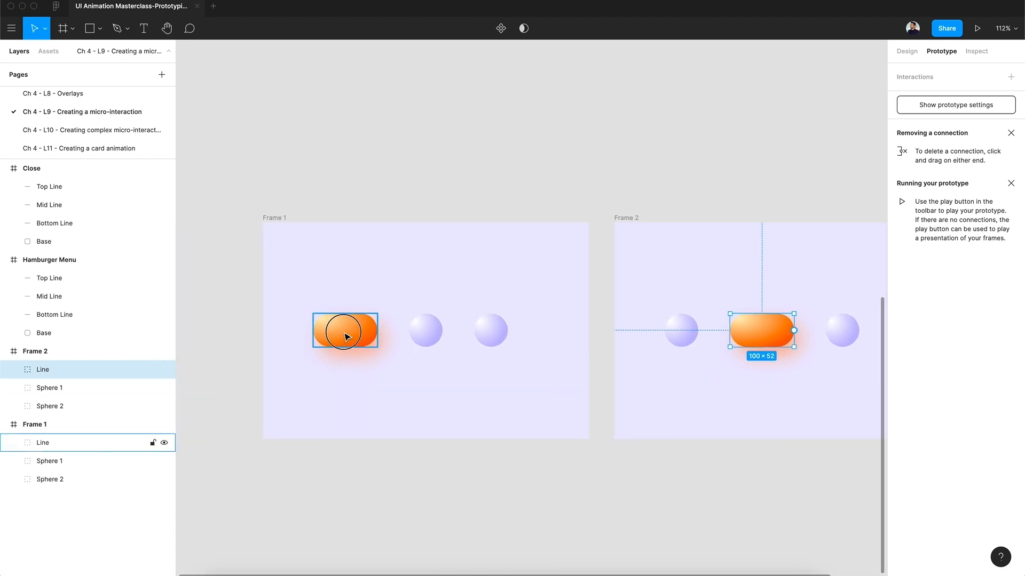
{"action": "left_click", "coordinate": [415, 335], "text": "shift"}
{"action": "left_click", "coordinate": [492, 335], "text": "shift"}
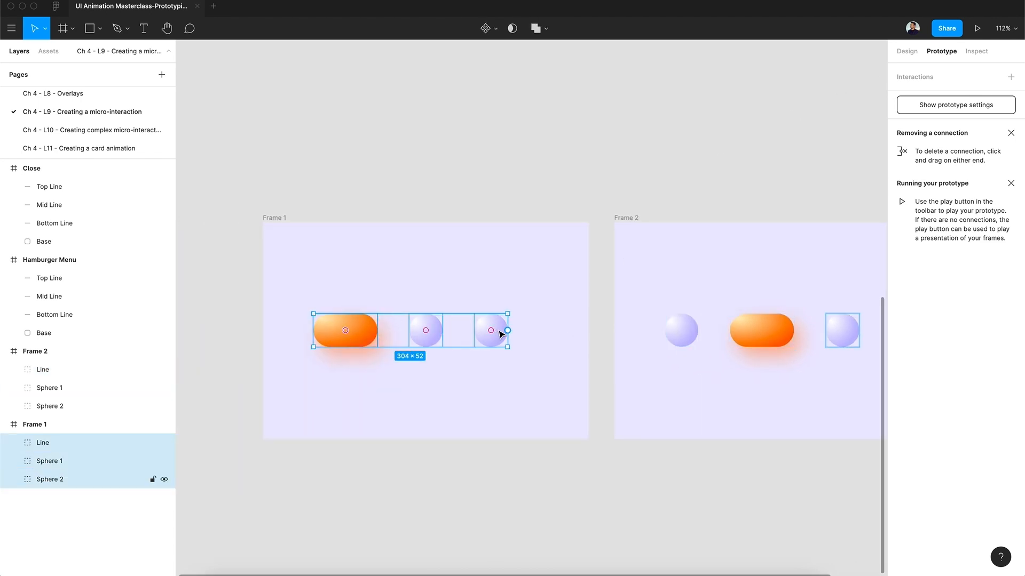
{"action": "left_click_drag", "start_coordinate": [500, 334], "coordinate": [516, 334]}
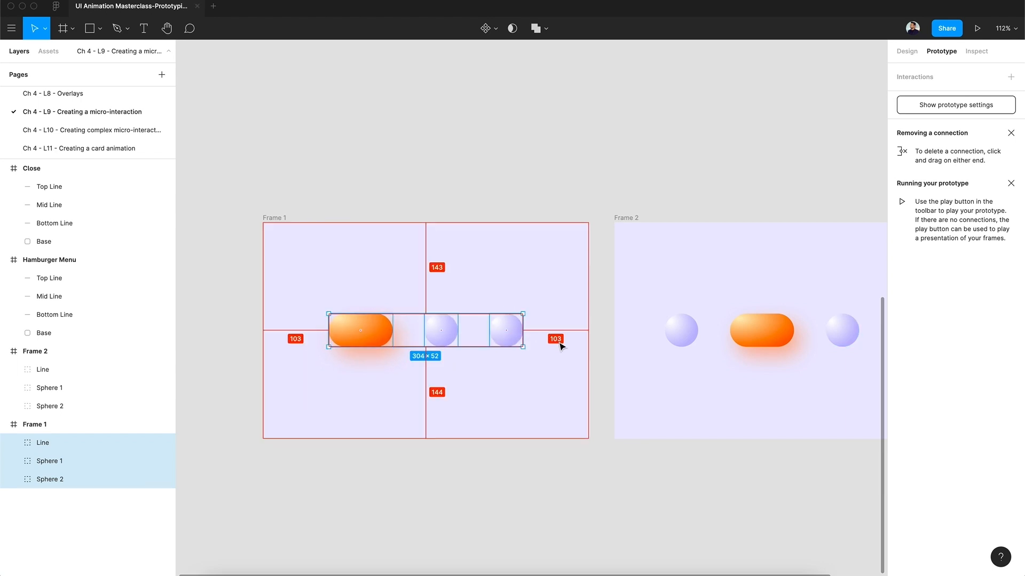
Centre Line, Sphere 1 and Sphere 2 together horizontally within Frame 2.
{"action": "scroll", "coordinate": [521, 153], "scroll_direction": "right", "scroll_amount": 5}
{"action": "left_click", "coordinate": [408, 332]}
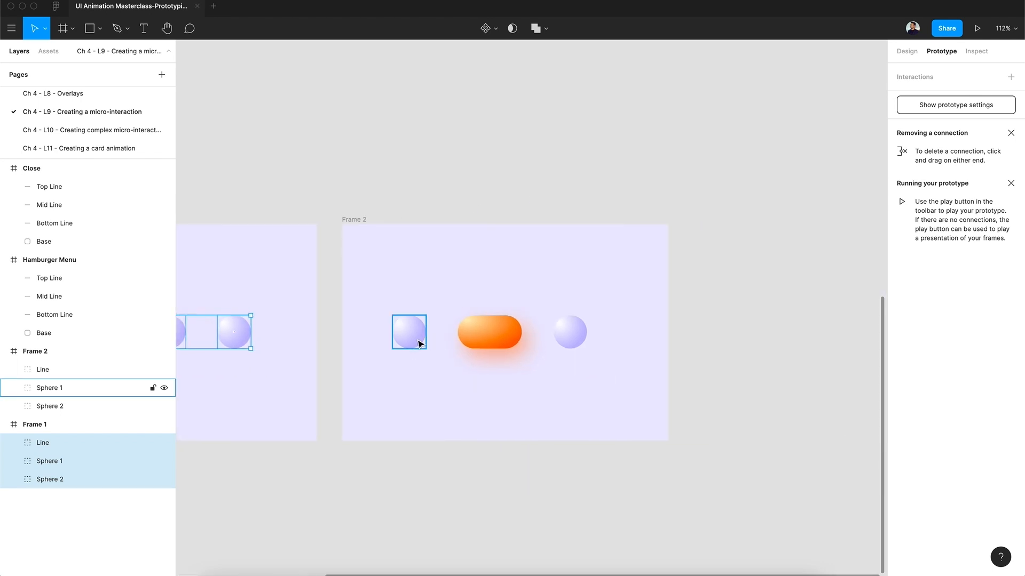
{"action": "left_click", "coordinate": [490, 341]}
{"action": "left_click", "coordinate": [570, 332], "text": "shift"}
{"action": "left_click", "coordinate": [409, 332], "text": "shift"}
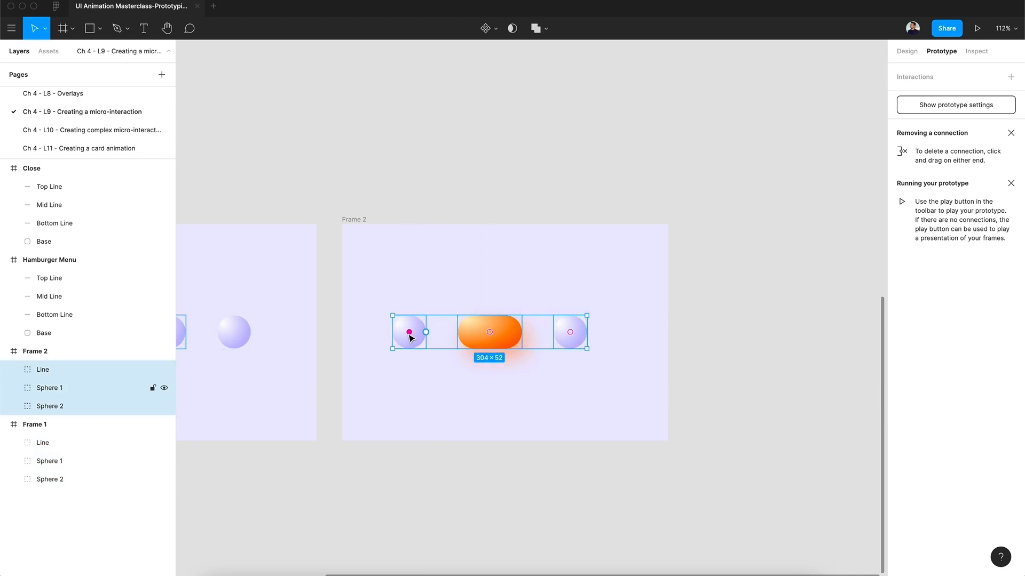
{"action": "left_click_drag", "start_coordinate": [511, 338], "coordinate": [524, 336]}
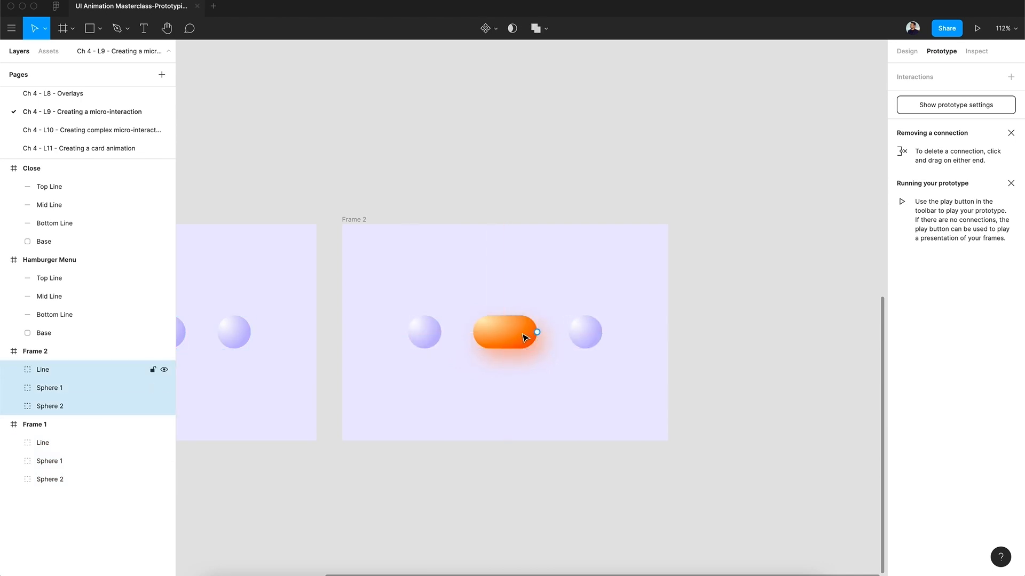
{"action": "scroll", "coordinate": [525, 337], "scroll_direction": "down", "scroll_amount": 3}
{"action": "left_click", "coordinate": [485, 211]}
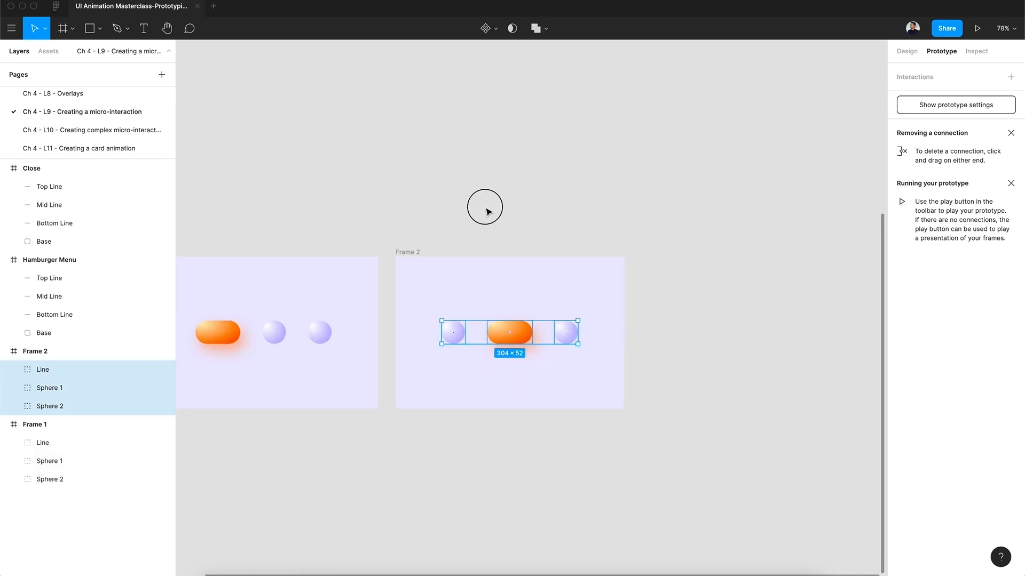
Duplicate Frame 2 to make a third frame beside it.
{"action": "left_click", "coordinate": [415, 253]}
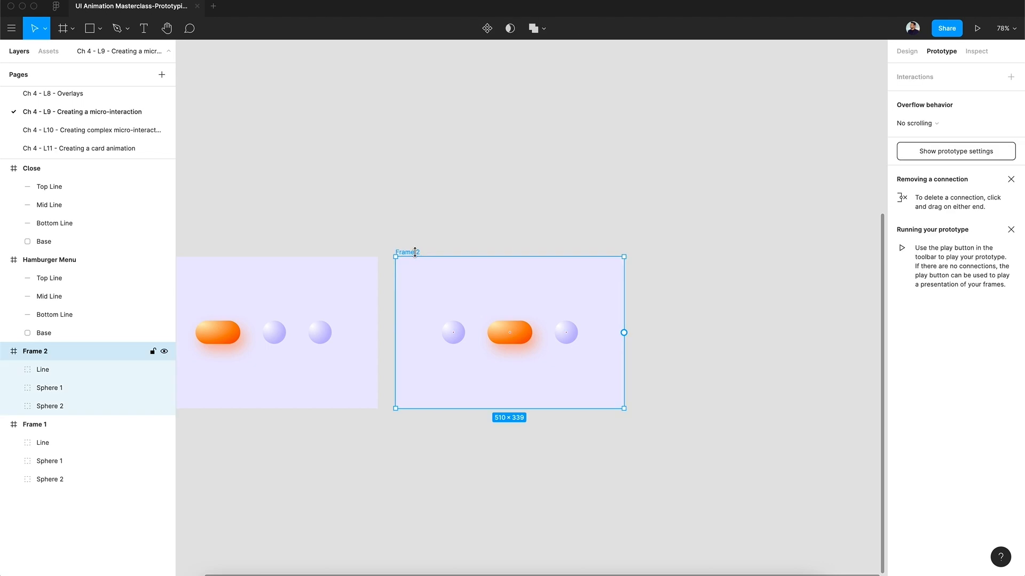
{"action": "key", "text": "super+d"}
{"action": "scroll", "coordinate": [700, 302], "scroll_direction": "up", "scroll_amount": 5}
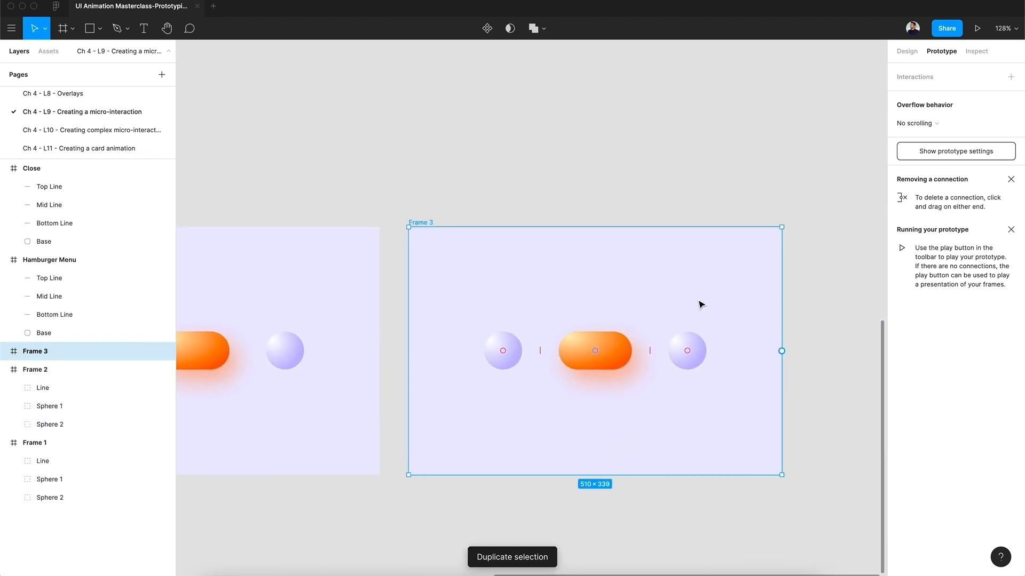
Swap Line and Sphere 2 in Frame 3 so that Line comes last, after both spheres.
{"action": "left_click", "coordinate": [750, 356]}
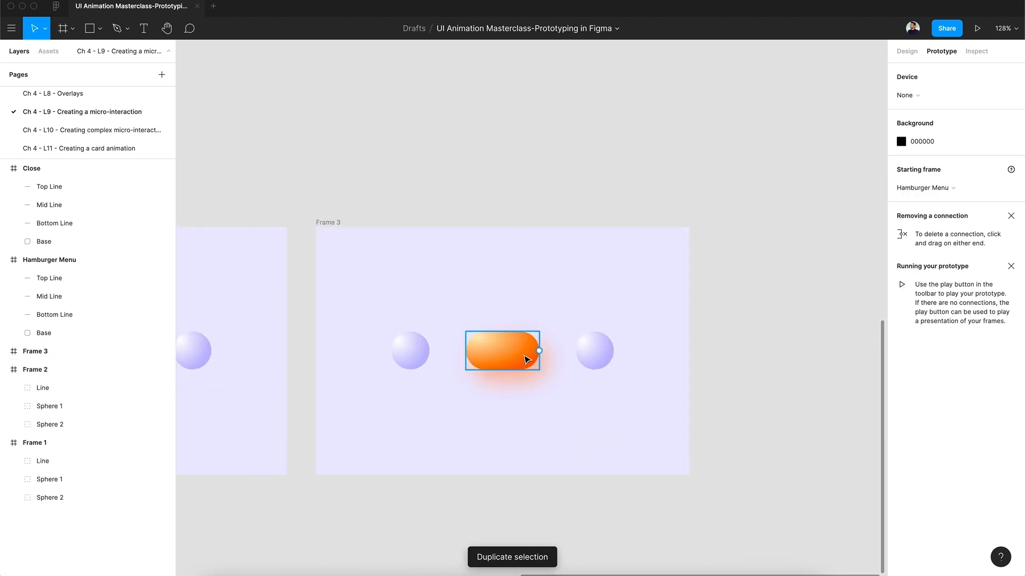
{"action": "left_click", "coordinate": [597, 354]}
{"action": "mouse_move", "coordinate": [597, 354]}
{"action": "left_mouse_down"}
{"action": "mouse_move", "coordinate": [487, 361]}
{"action": "mouse_move", "coordinate": [593, 346]}
{"action": "left_mouse_up"}
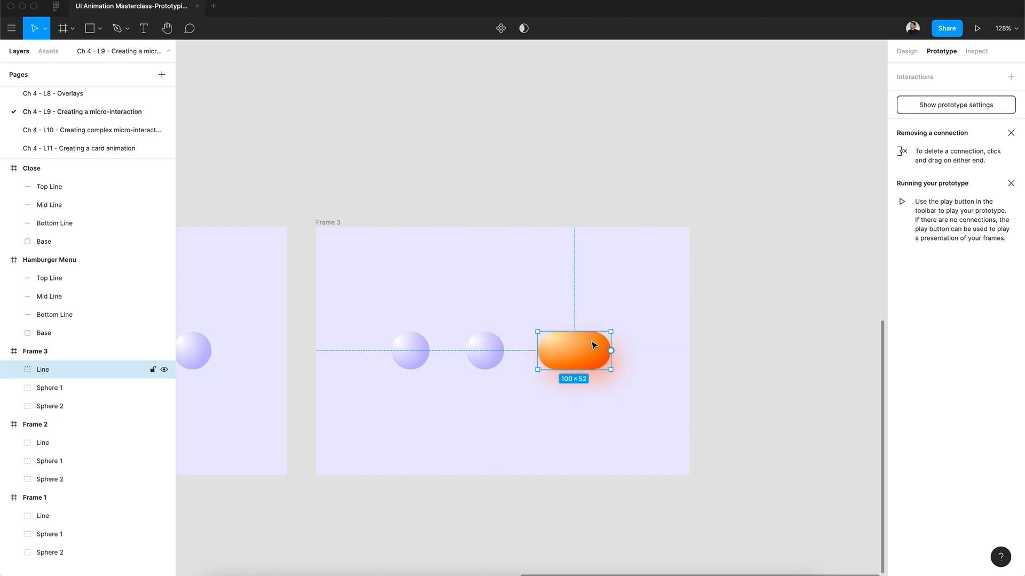
Nudge Line in Frame 3 away from Sphere 2 until the gap between them is 49.
{"action": "left_click", "coordinate": [483, 353]}
{"action": "key", "text": "alt"}
{"action": "left_click", "coordinate": [558, 347]}
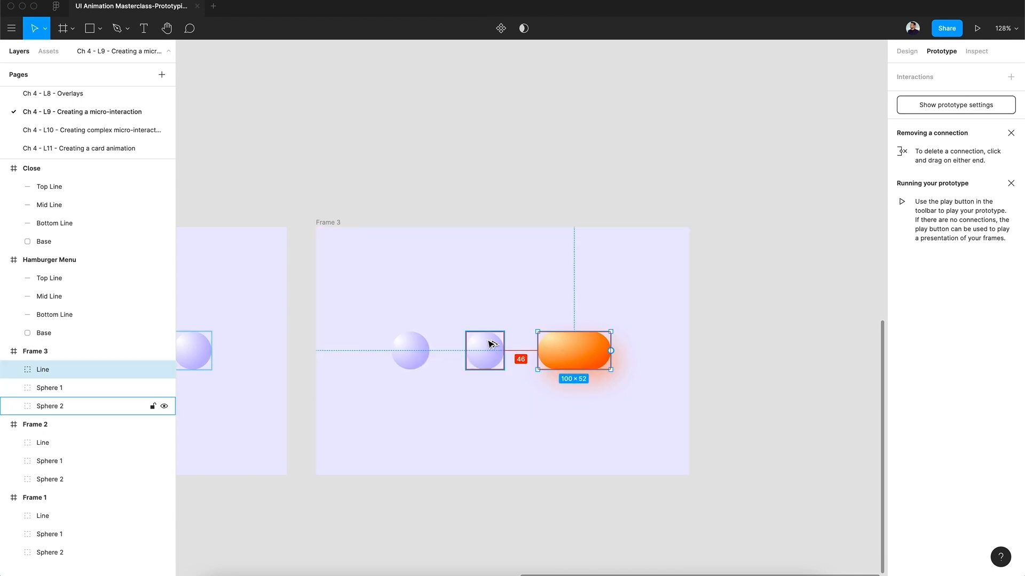
{"action": "key", "text": "Right"}
{"action": "key", "text": "Right"}
{"action": "key", "text": "Right"}
{"action": "key", "text": "Right"}
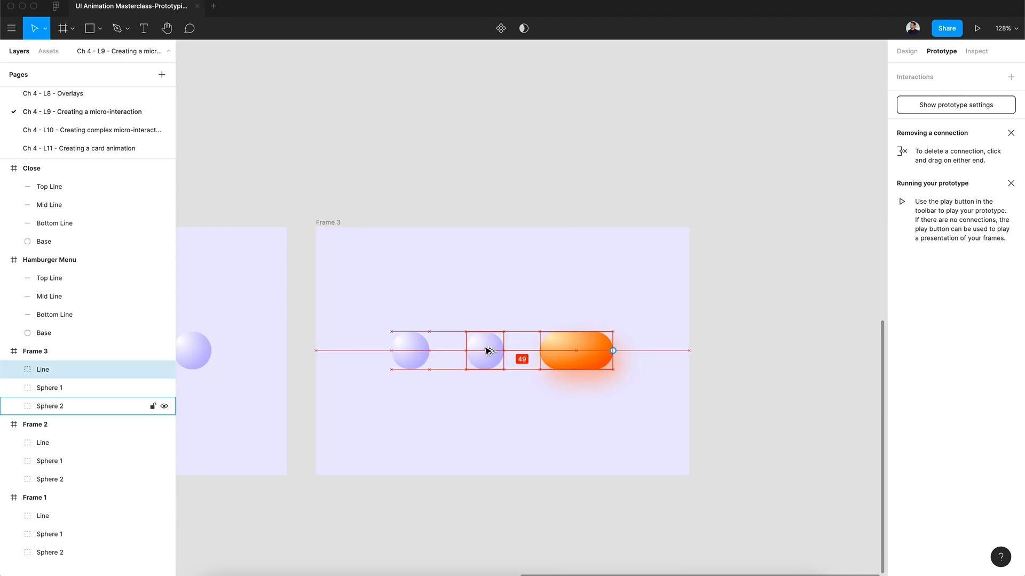
Compare the Line and sphere layers of Frame 2 with those of Frame 1 for matching names and order.
{"action": "scroll", "coordinate": [487, 351], "scroll_direction": "down", "scroll_amount": 2}
{"action": "scroll", "coordinate": [486, 350], "scroll_direction": "left", "scroll_amount": 10}
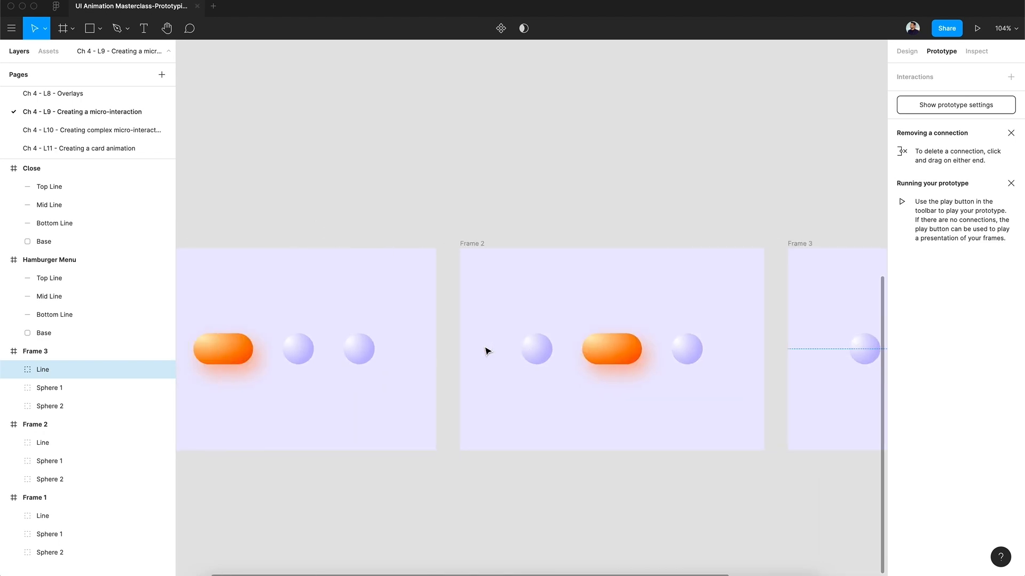
{"action": "left_click", "coordinate": [537, 349]}
{"action": "left_click", "coordinate": [606, 348]}
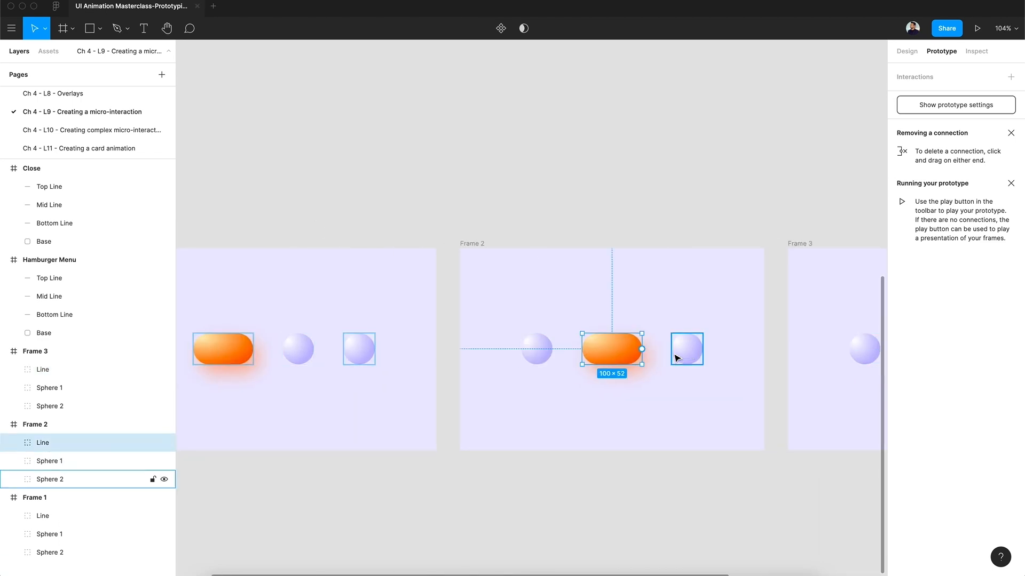
{"action": "scroll", "coordinate": [359, 368], "scroll_direction": "left", "scroll_amount": 1}
{"action": "left_click", "coordinate": [278, 351]}
{"action": "left_click", "coordinate": [351, 350]}
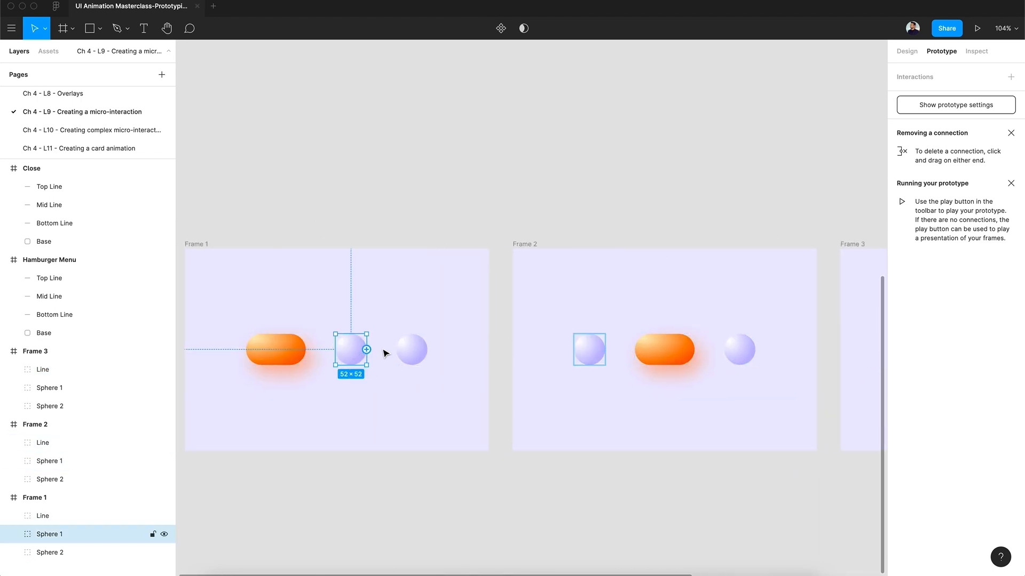
{"action": "left_click", "coordinate": [411, 352]}
{"action": "left_click", "coordinate": [474, 166]}
{"action": "scroll", "coordinate": [474, 166], "scroll_direction": "down", "scroll_amount": 3}
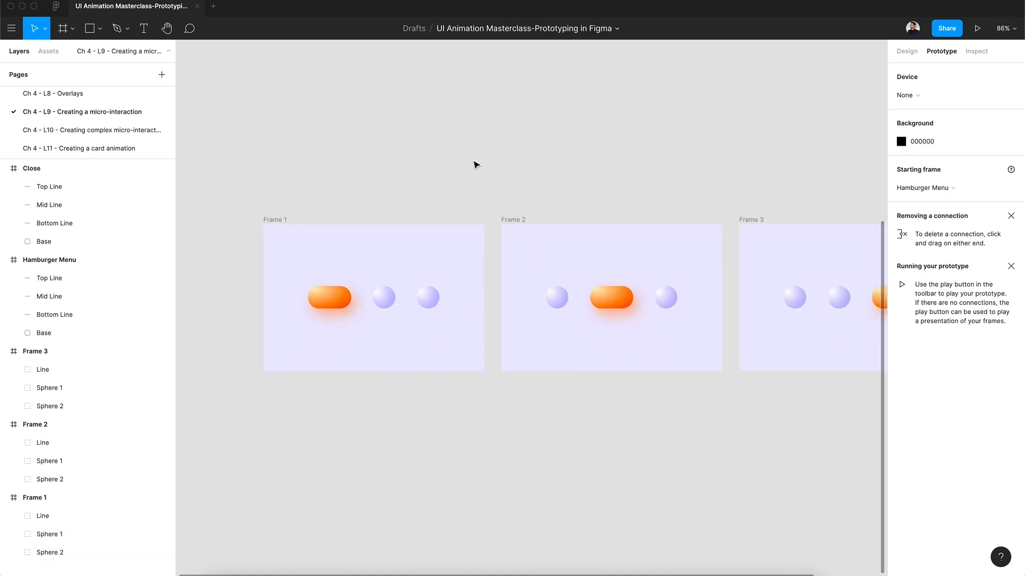
{"action": "scroll", "coordinate": [476, 165], "scroll_direction": "right", "scroll_amount": 3}
{"action": "left_click", "coordinate": [258, 308]}
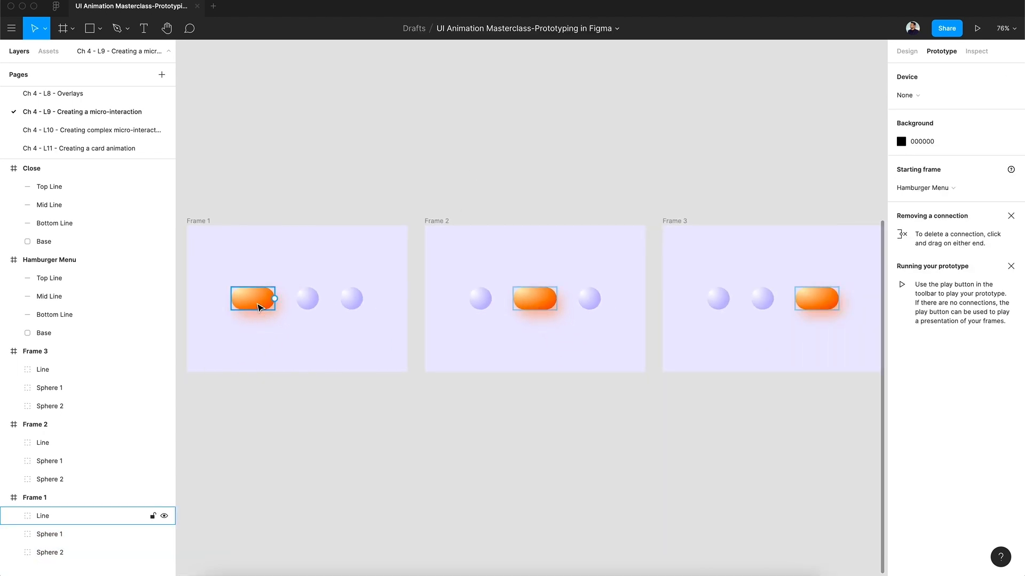
Connect Frame 1 to Frame 2 with an on-click Navigate to interaction using Smart animate.
{"action": "left_click", "coordinate": [213, 219]}
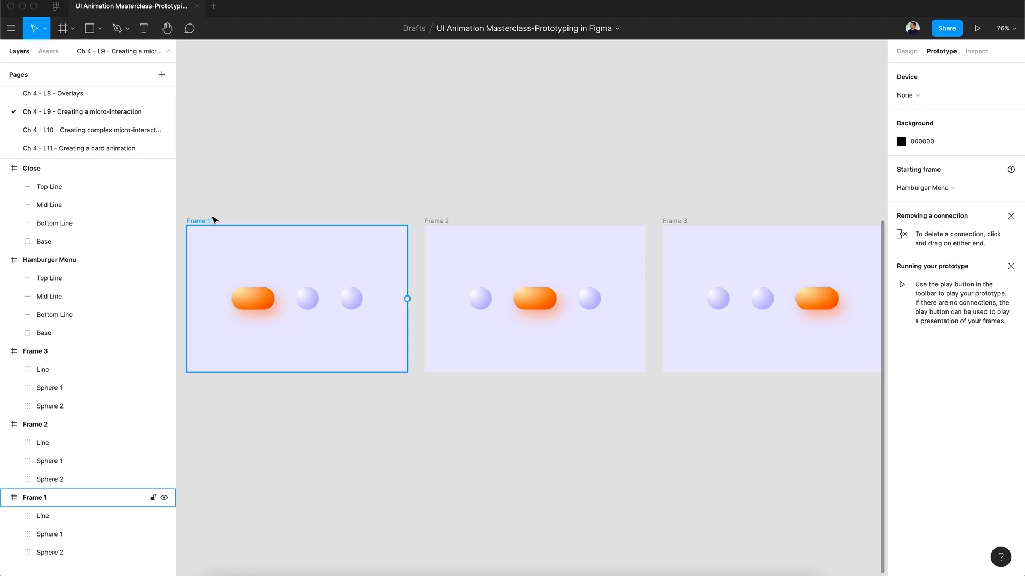
{"action": "left_click", "coordinate": [213, 219]}
{"action": "left_click_drag", "start_coordinate": [407, 299], "coordinate": [488, 280]}
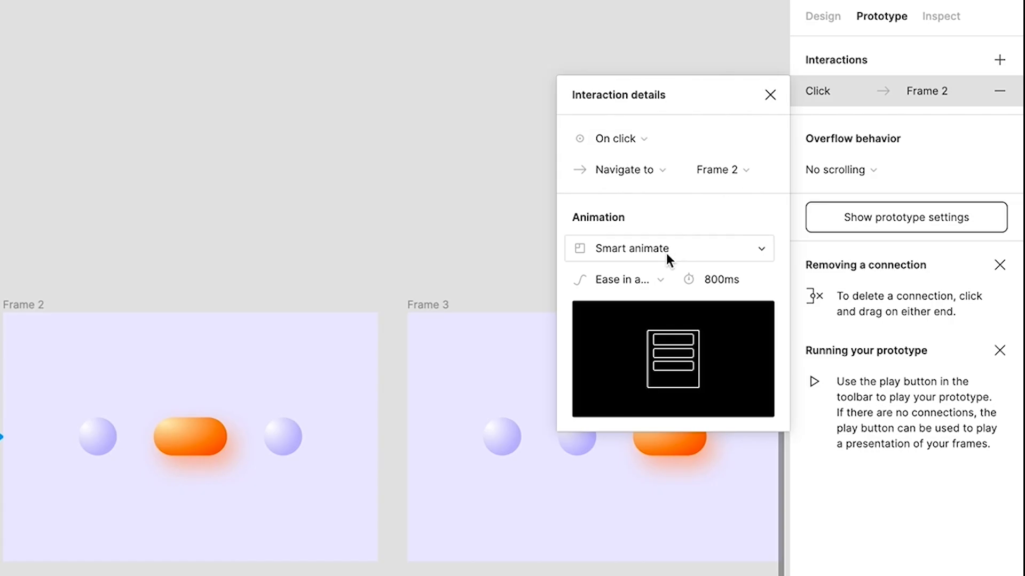
Give the Frame 1 to Frame 2 transition Ease in and out back easing and a duration of 600 ms.
{"action": "left_click", "coordinate": [659, 280]}
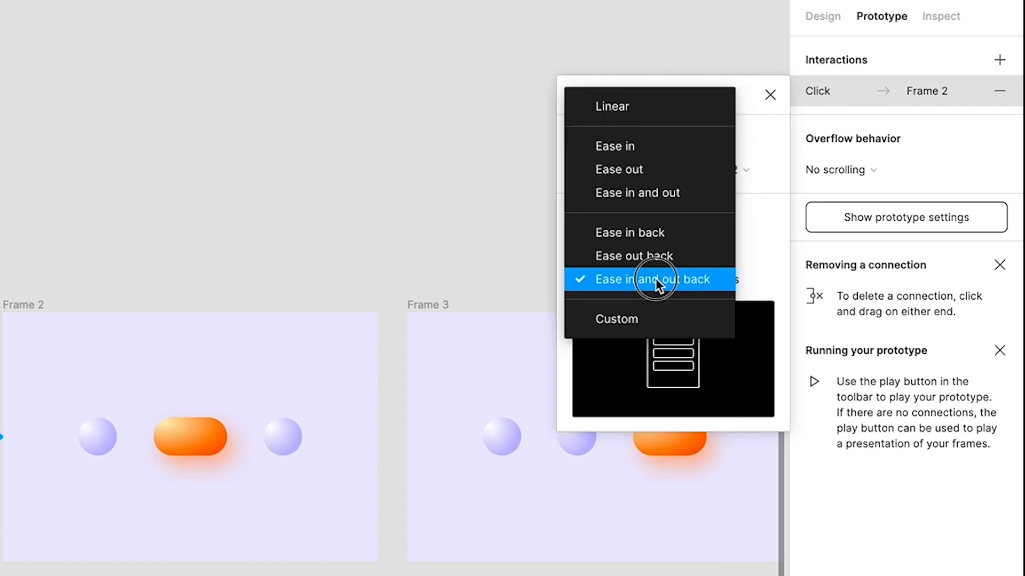
{"action": "left_click", "coordinate": [655, 279]}
{"action": "left_click", "coordinate": [719, 278]}
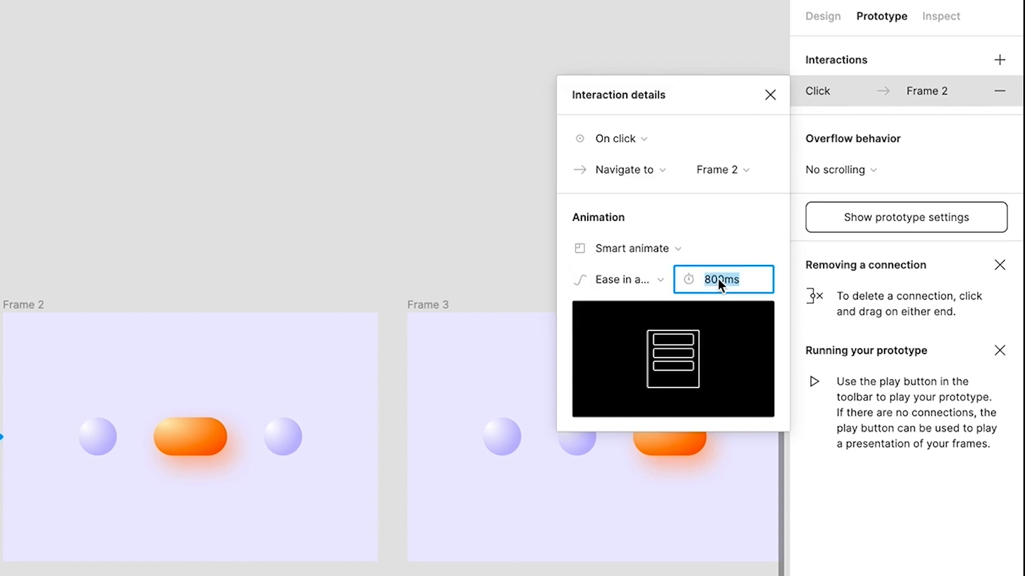
{"action": "type", "text": "600"}
{"action": "key", "text": "Return"}
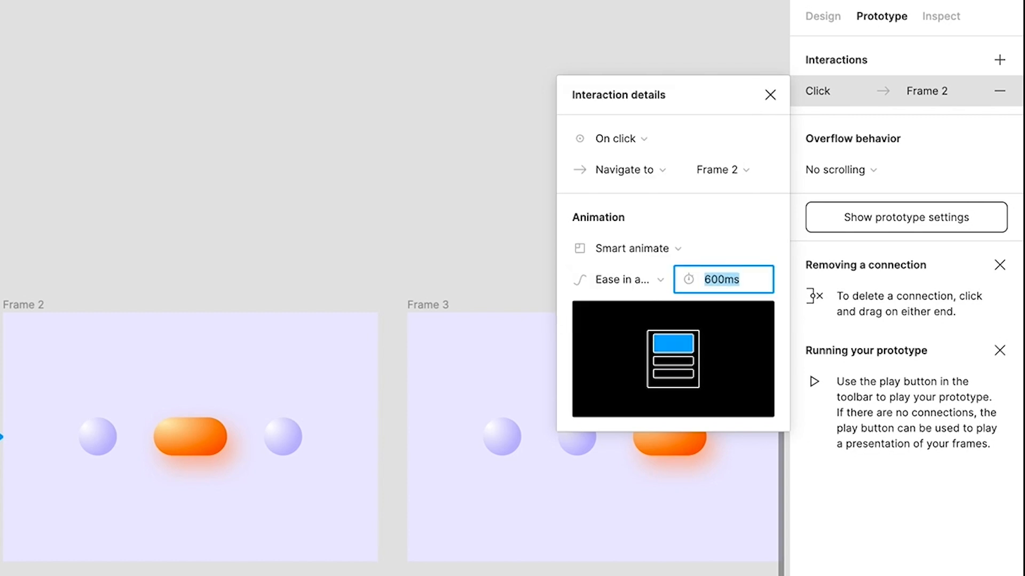
Connect Frame 2 to Frame 3 with a prototype interaction.
{"action": "left_click", "coordinate": [43, 307]}
{"action": "left_click_drag", "start_coordinate": [377, 435], "coordinate": [474, 409]}
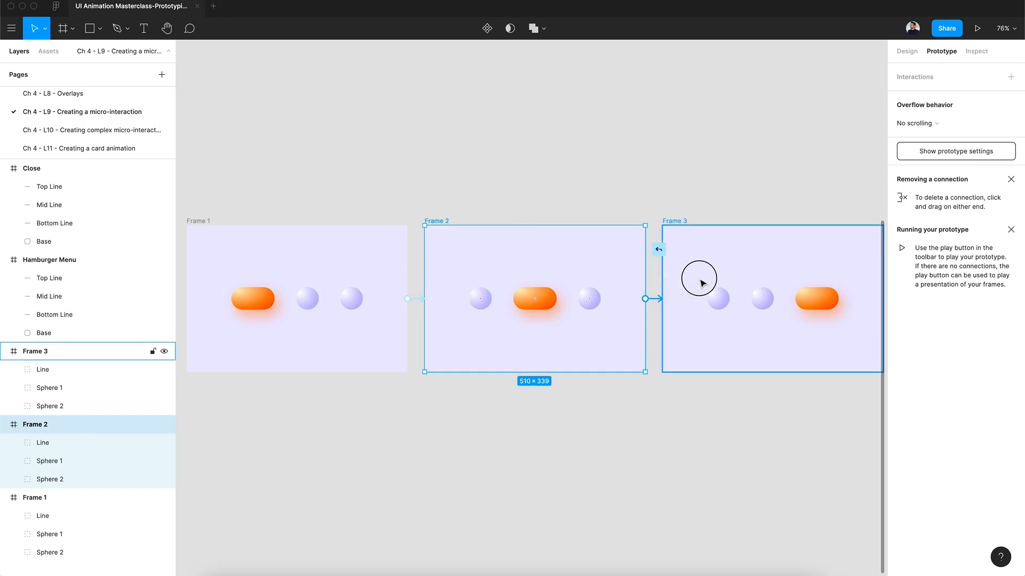
{"action": "left_click_drag", "start_coordinate": [701, 283], "coordinate": [706, 286]}
Connect Frame 3 back to Frame 1 with an on-click Smart animate interaction of 600 ms to close the loop.
{"action": "left_click", "coordinate": [681, 222]}
{"action": "scroll", "coordinate": [682, 220], "scroll_direction": "down", "scroll_amount": 3}
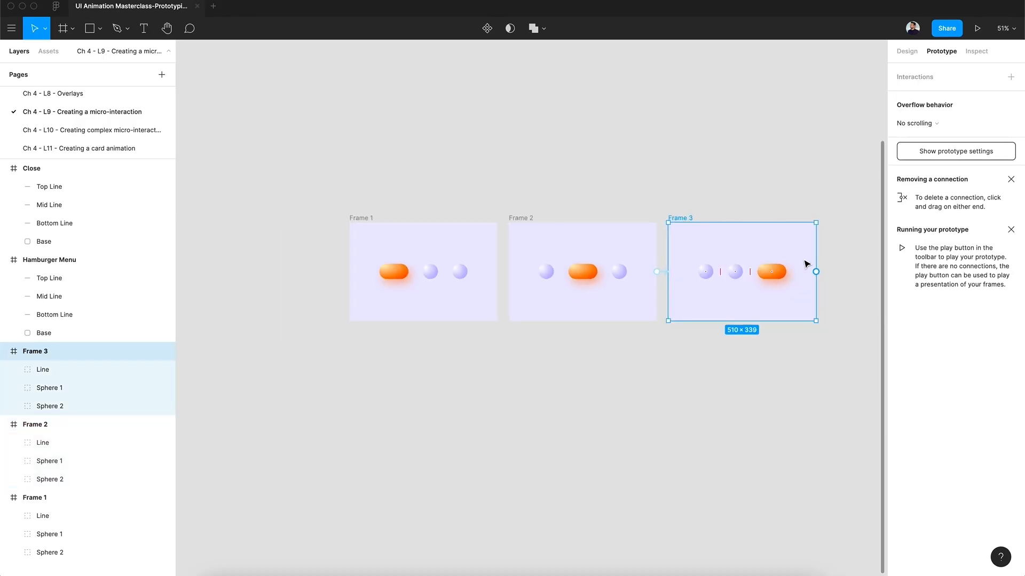
{"action": "left_click_drag", "start_coordinate": [816, 271], "coordinate": [411, 278]}
{"action": "scroll", "coordinate": [411, 278], "scroll_direction": "up", "scroll_amount": 5}
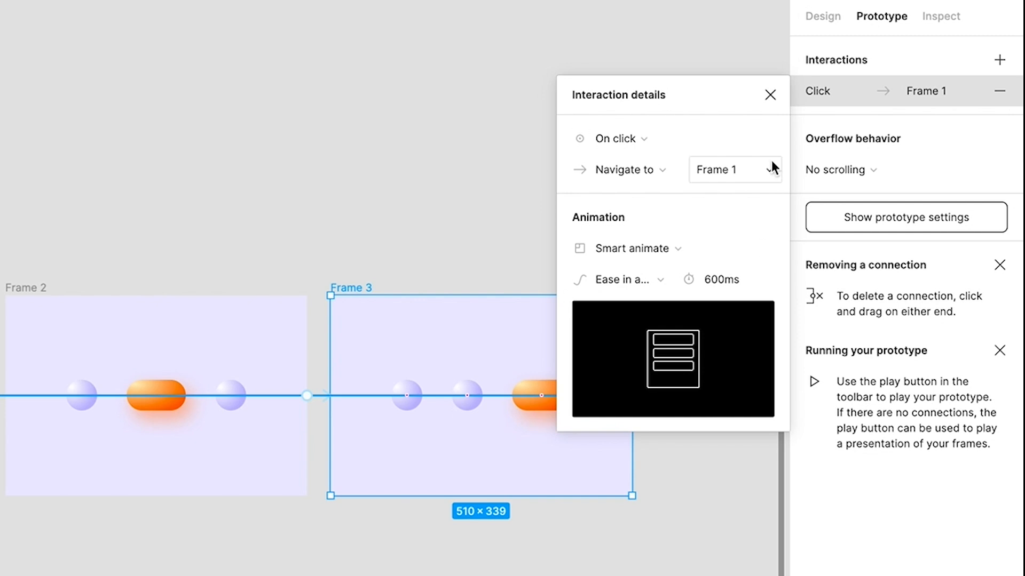
{"action": "left_click", "coordinate": [777, 98]}
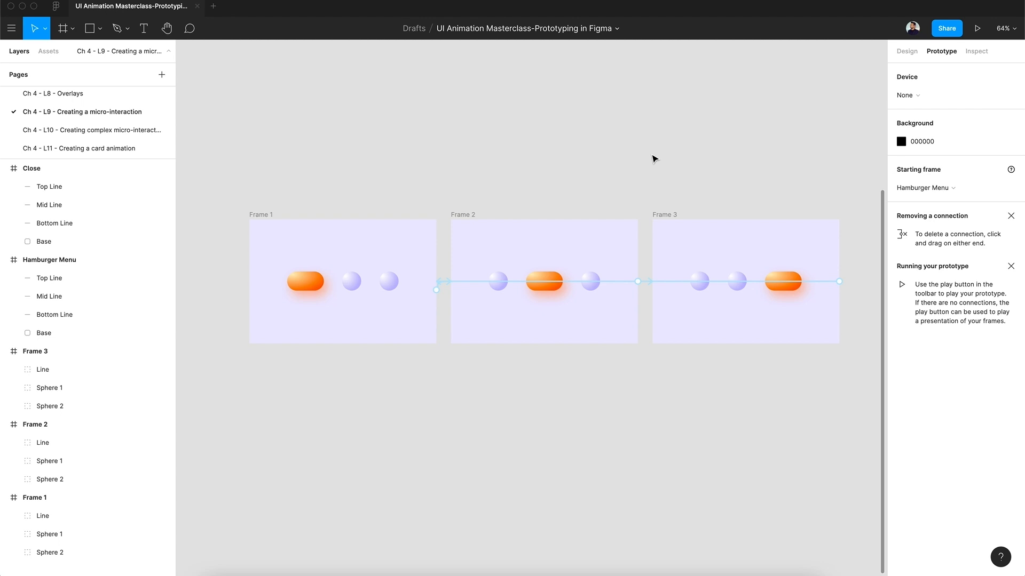
Move the prototype's starting point from the Hamburger Menu frame to Frame 1.
{"action": "left_click", "coordinate": [977, 28]}
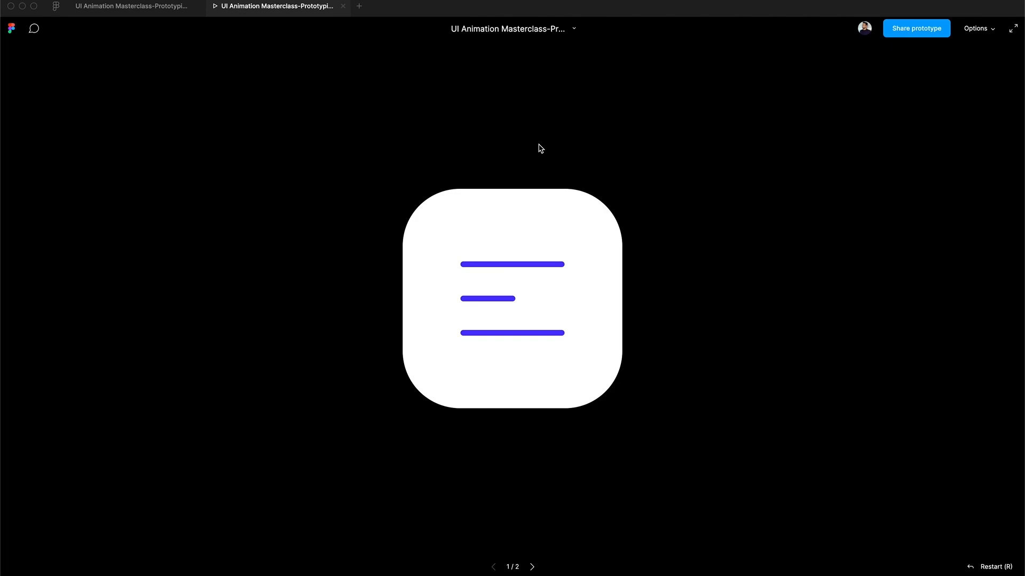
{"action": "key", "text": "ctrl+Tab"}
{"action": "scroll", "coordinate": [526, 242], "scroll_direction": "up", "scroll_amount": 5}
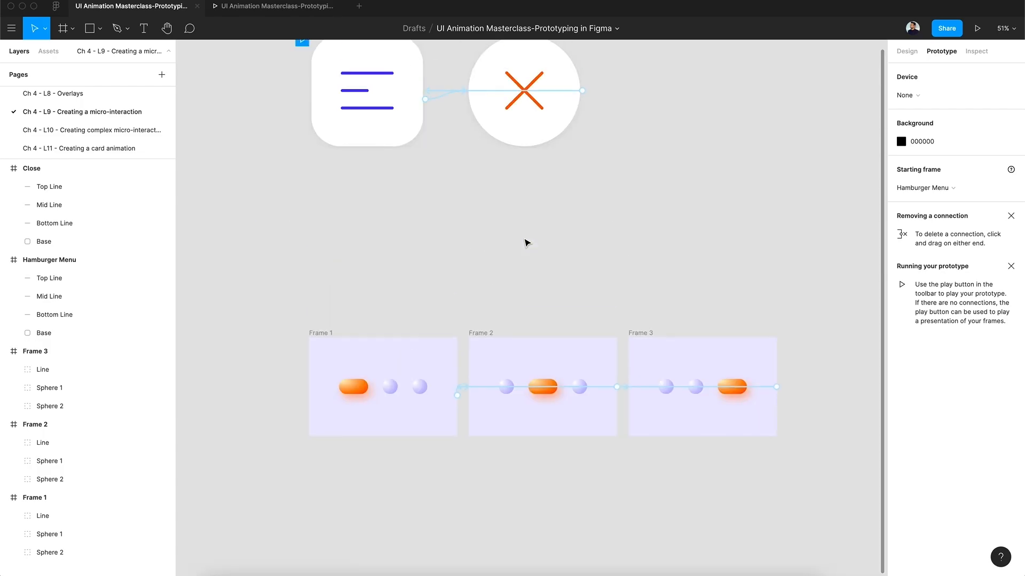
{"action": "mouse_move", "coordinate": [305, 101]}
{"action": "left_mouse_down"}
{"action": "mouse_move", "coordinate": [245, 282]}
{"action": "mouse_move", "coordinate": [258, 341]}
{"action": "mouse_move", "coordinate": [306, 411]}
{"action": "left_mouse_up"}
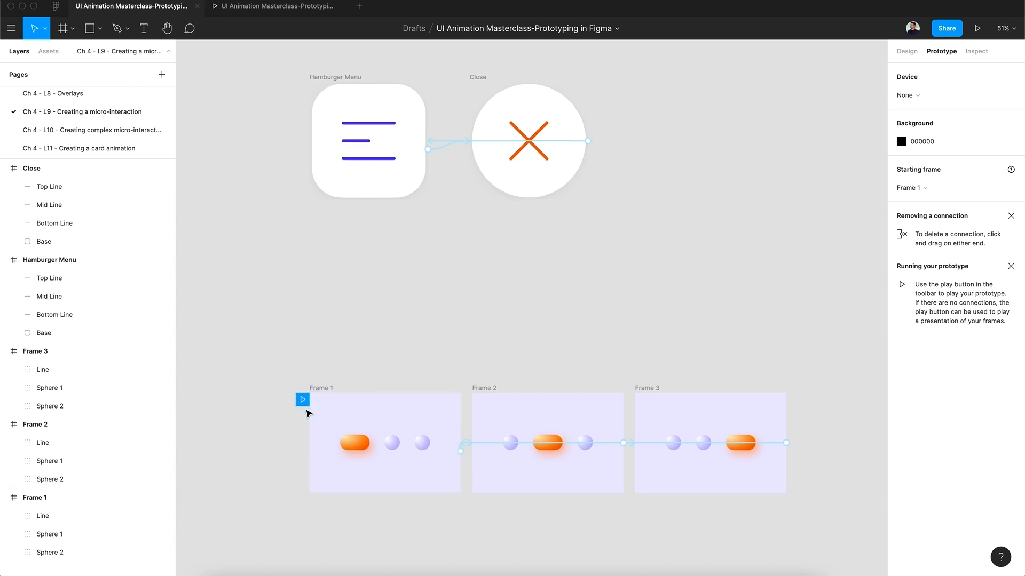
{"action": "scroll", "coordinate": [306, 411], "scroll_direction": "up", "scroll_amount": 5}
{"action": "scroll", "coordinate": [308, 413], "scroll_direction": "down", "scroll_amount": 3}
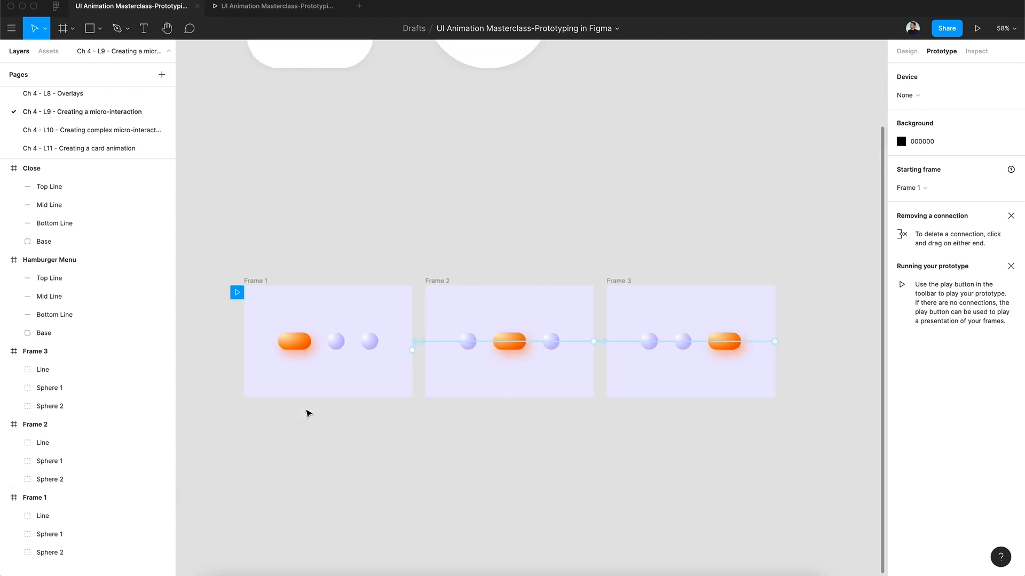
Preview the prototype from Frame 1 and trigger the transitions through to Frame 3.
{"action": "left_click", "coordinate": [262, 282]}
{"action": "left_click", "coordinate": [281, 10]}
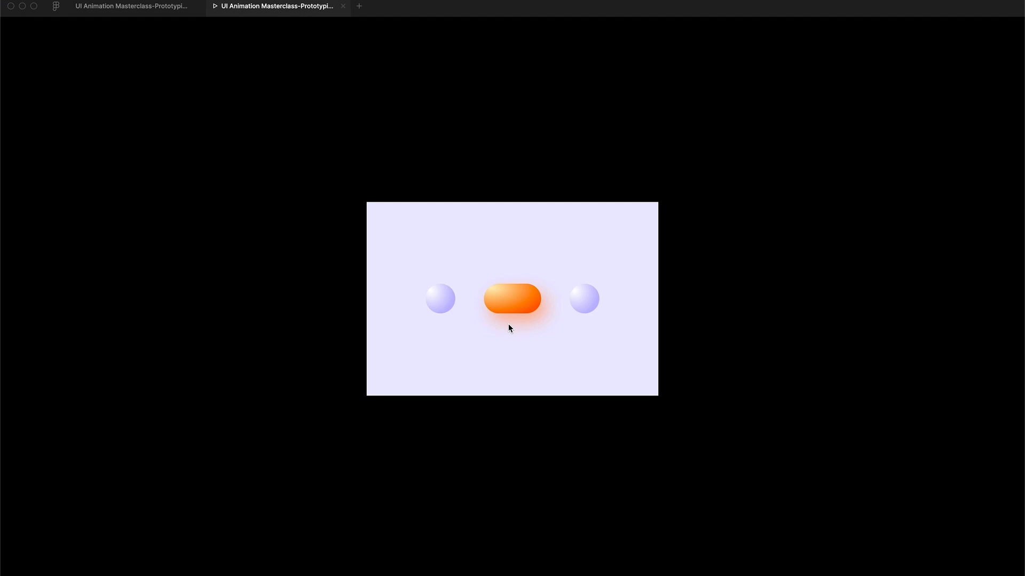
{"action": "left_click", "coordinate": [508, 328]}
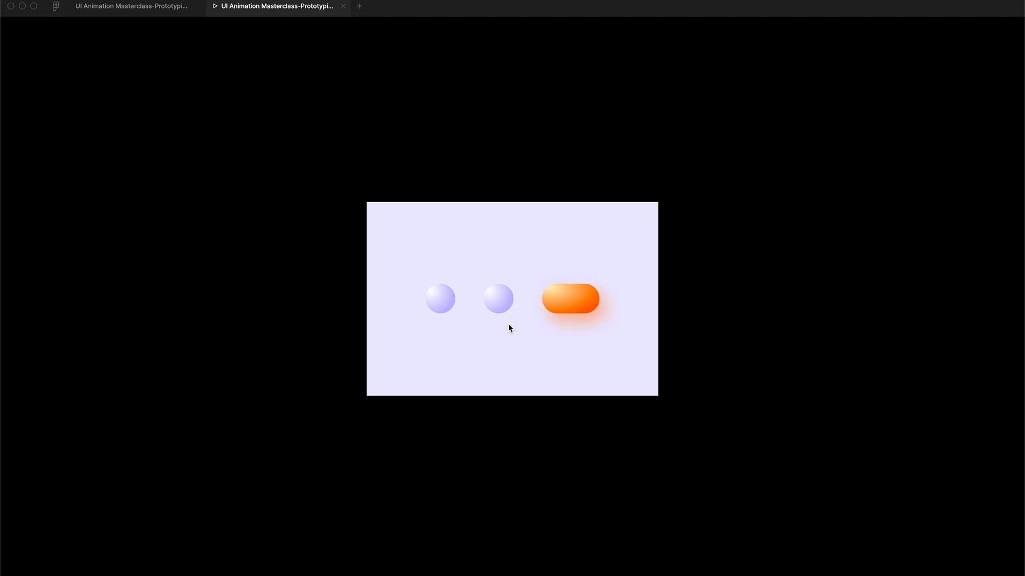